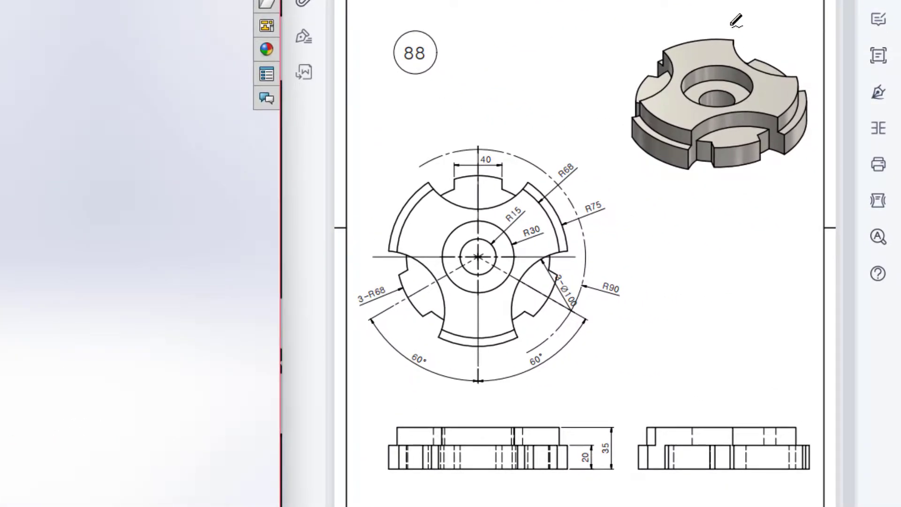
# Step: Mark the front view, R75, R68 and R90 dimensions and right lobe in red, then clear the ink
pyautogui.moveTo(727, 24)
pyautogui.mouseDown()
pyautogui.moveTo(645, 71)
pyautogui.moveTo(645, 169)
pyautogui.moveTo(754, 190)
pyautogui.moveTo(830, 61)
pyautogui.moveTo(688, 50)
pyautogui.mouseUp()
pyautogui.moveTo(542, 112)
pyautogui.mouseDown()
pyautogui.moveTo(478, 140)
pyautogui.moveTo(403, 258)
pyautogui.moveTo(628, 263)
pyautogui.moveTo(583, 210)
pyautogui.mouseUp()
pyautogui.hotkey('ctrl', 'z')
pyautogui.hotkey('ctrl', 'z')
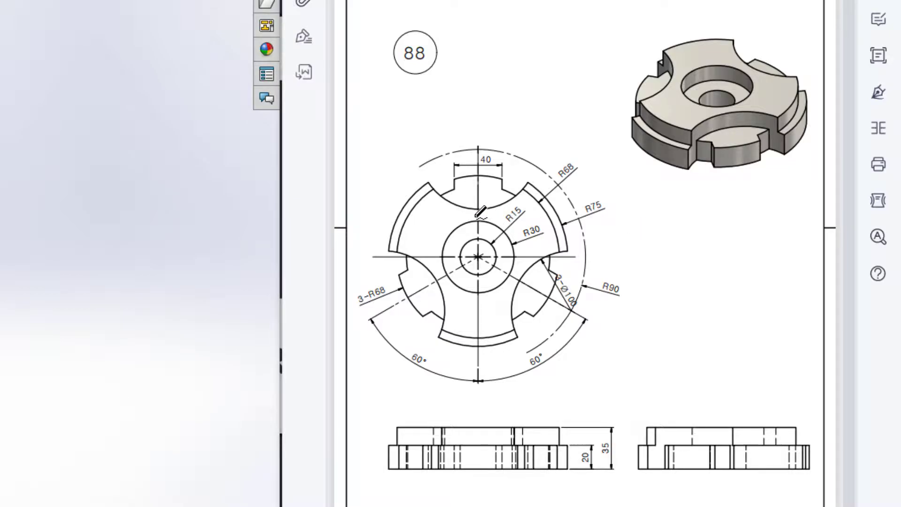
pyautogui.moveTo(429, 188)
pyautogui.mouseDown()
pyautogui.moveTo(477, 213)
pyautogui.moveTo(534, 188)
pyautogui.moveTo(564, 242)
pyautogui.moveTo(527, 265)
pyautogui.moveTo(504, 311)
pyautogui.moveTo(503, 346)
pyautogui.moveTo(448, 347)
pyautogui.moveTo(457, 301)
pyautogui.moveTo(424, 260)
pyautogui.moveTo(398, 256)
pyautogui.moveTo(400, 222)
pyautogui.moveTo(421, 186)
pyautogui.mouseUp()
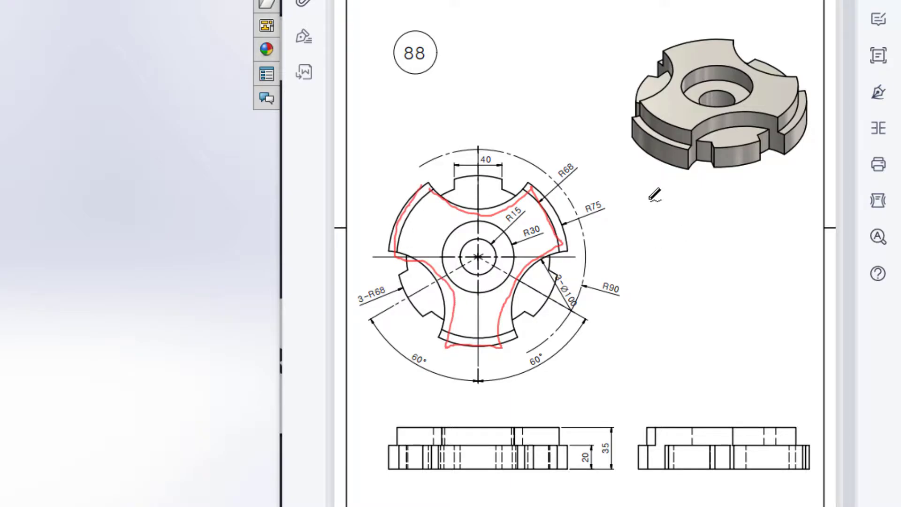
pyautogui.moveTo(607, 185)
pyautogui.mouseDown()
pyautogui.moveTo(584, 188)
pyautogui.moveTo(564, 216)
pyautogui.moveTo(593, 230)
pyautogui.moveTo(608, 186)
pyautogui.mouseUp()
pyautogui.moveTo(582, 152)
pyautogui.mouseDown()
pyautogui.moveTo(553, 160)
pyautogui.moveTo(552, 187)
pyautogui.moveTo(574, 155)
pyautogui.mouseUp()
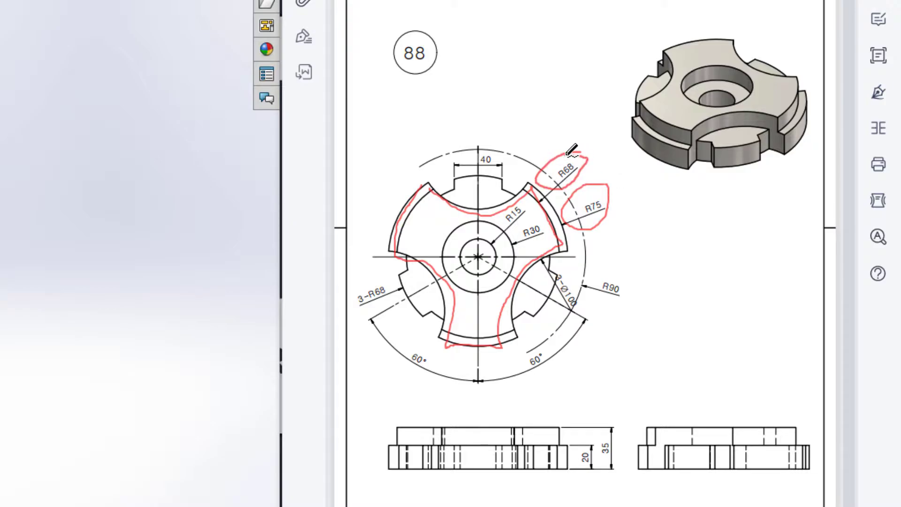
pyautogui.moveTo(417, 165)
pyautogui.mouseDown()
pyautogui.moveTo(462, 155)
pyautogui.moveTo(535, 164)
pyautogui.moveTo(566, 187)
pyautogui.moveTo(587, 271)
pyautogui.moveTo(570, 316)
pyautogui.moveTo(534, 350)
pyautogui.moveTo(438, 368)
pyautogui.moveTo(388, 319)
pyautogui.moveTo(390, 265)
pyautogui.mouseUp()
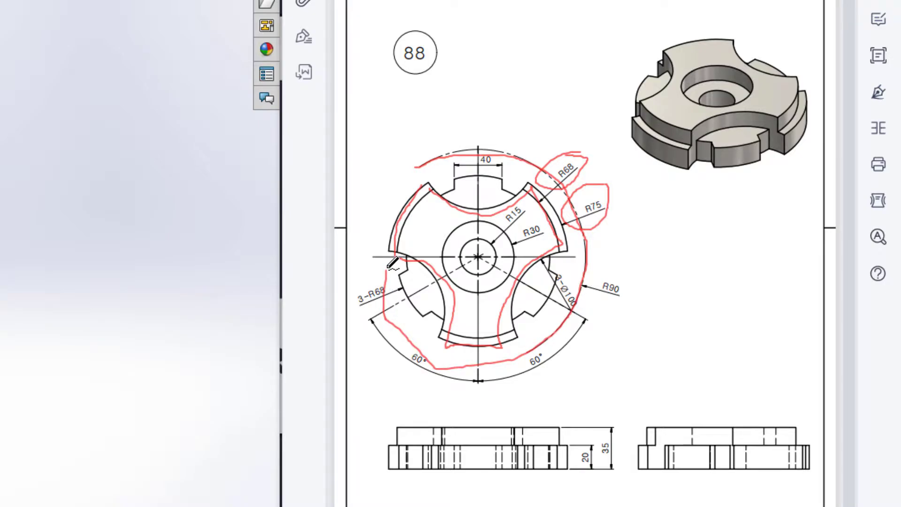
pyautogui.moveTo(632, 275)
pyautogui.mouseDown()
pyautogui.moveTo(584, 292)
pyautogui.moveTo(603, 303)
pyautogui.moveTo(632, 276)
pyautogui.mouseUp()
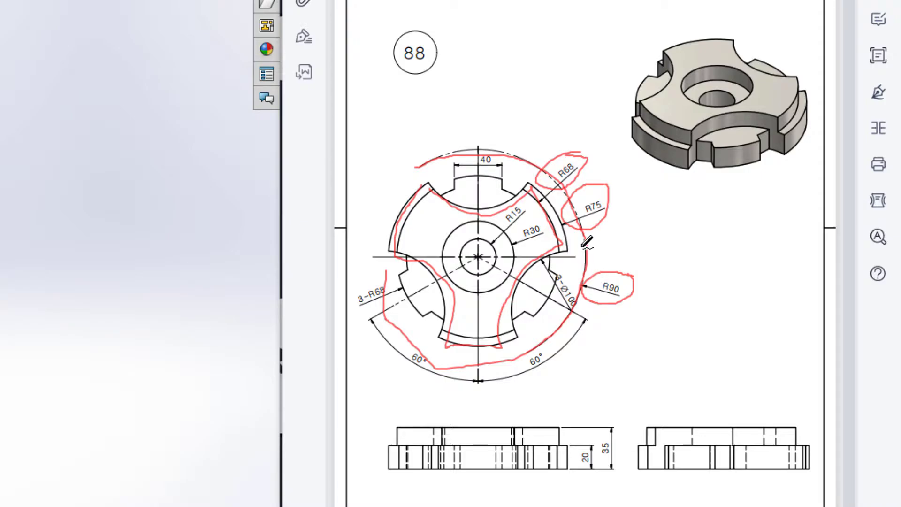
pyautogui.moveTo(589, 247)
pyautogui.mouseDown()
pyautogui.moveTo(523, 271)
pyautogui.moveTo(509, 320)
pyautogui.moveTo(525, 351)
pyautogui.moveTo(600, 368)
pyautogui.moveTo(634, 284)
pyautogui.moveTo(605, 262)
pyautogui.moveTo(576, 259)
pyautogui.moveTo(551, 298)
pyautogui.moveTo(572, 314)
pyautogui.moveTo(569, 284)
pyautogui.mouseUp()
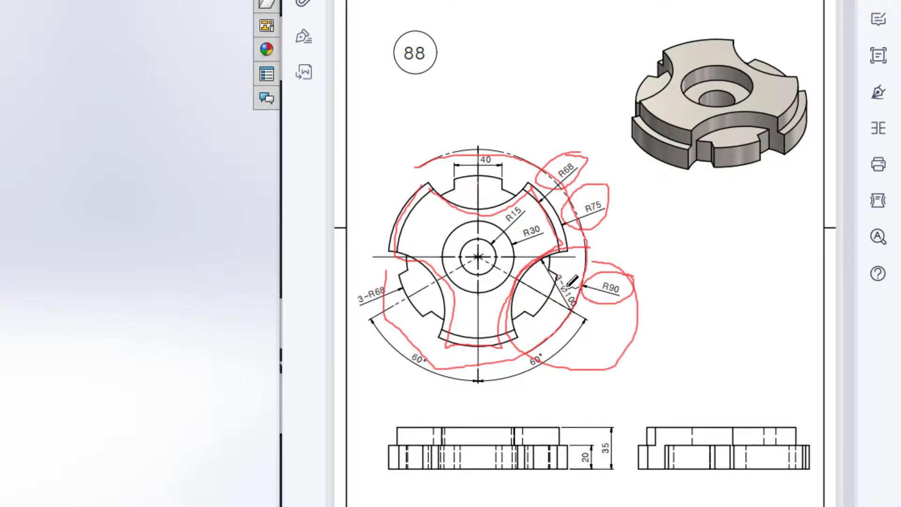
pyautogui.press('e')
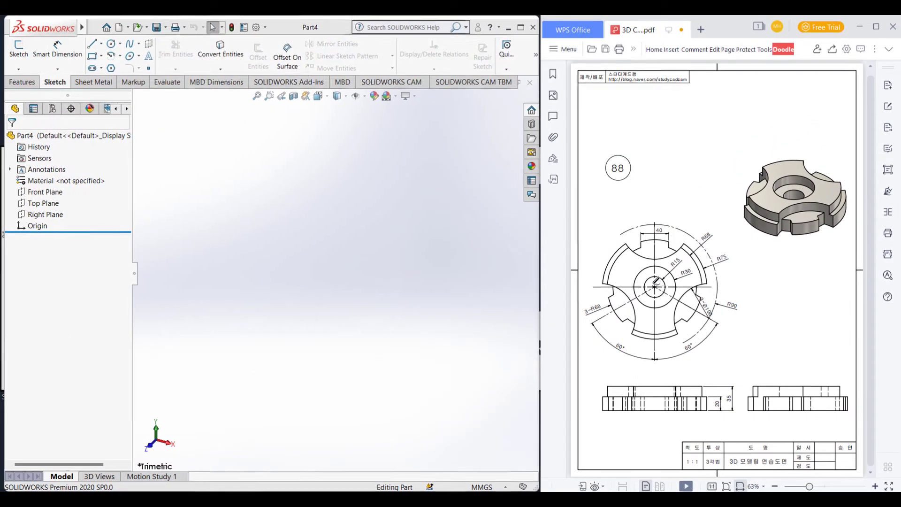
# Step: Start a sketch on the Top Plane and draw a Ø150 circle at the origin
pyautogui.click(46, 203)
pyautogui.rightClick(45, 202)
pyautogui.click(53, 185)
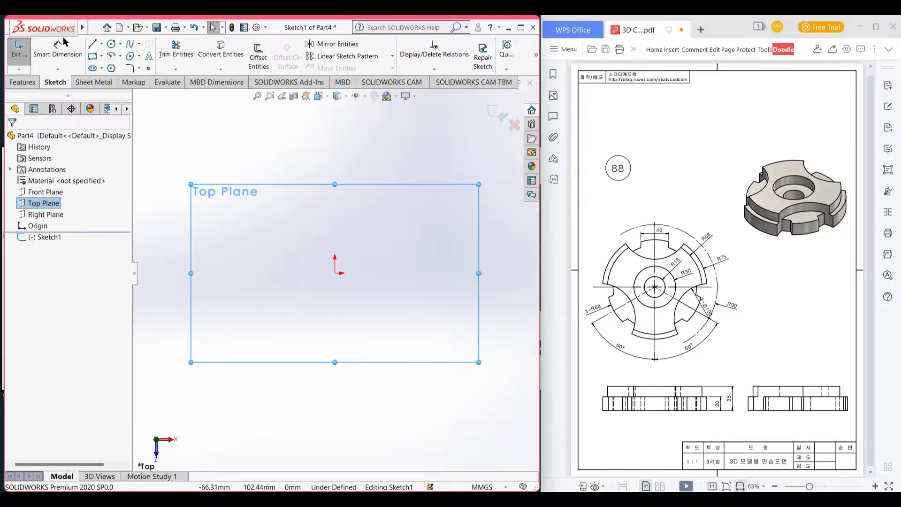
pyautogui.click(112, 44)
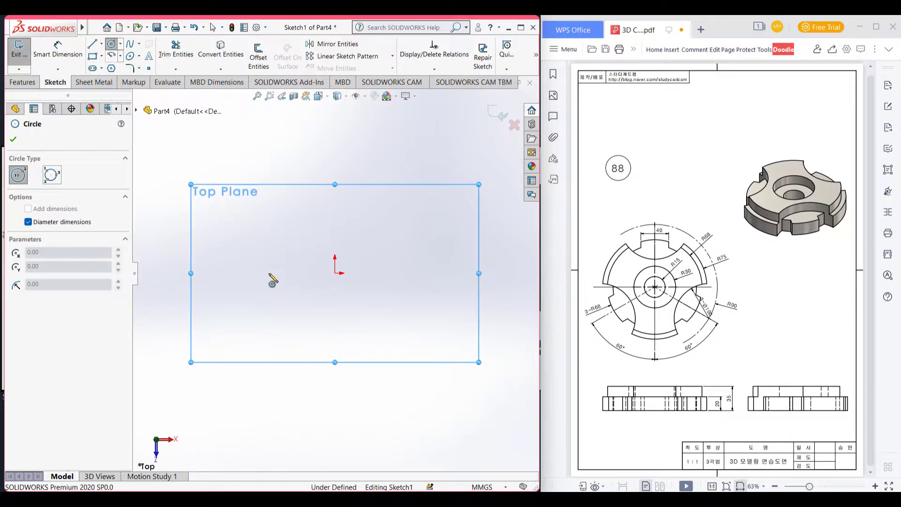
pyautogui.click(335, 273)
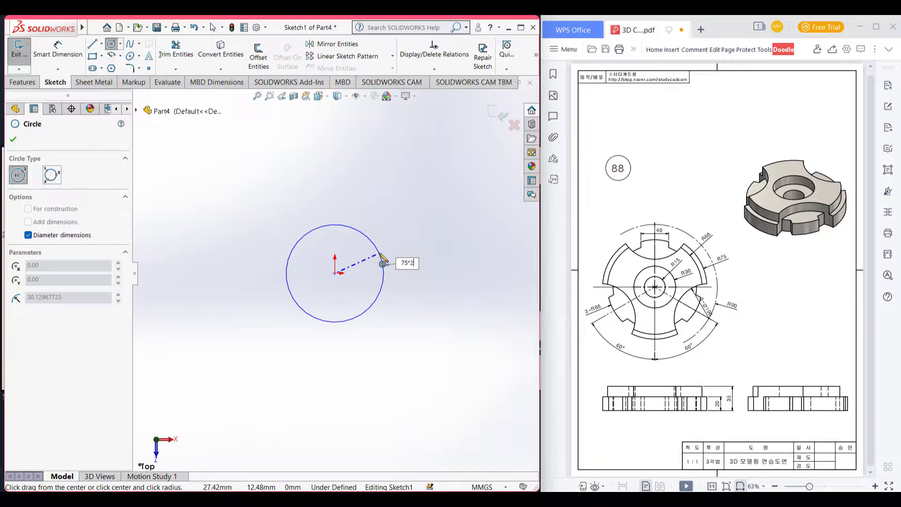
pyautogui.press('Return')
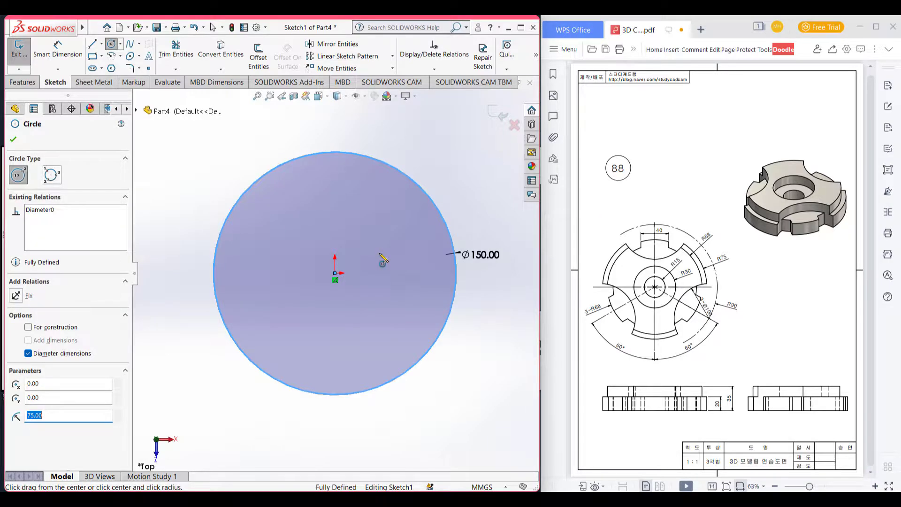
# Step: Add a concentric Ø180 circle (90*2) and make it construction geometry
pyautogui.click(335, 273)
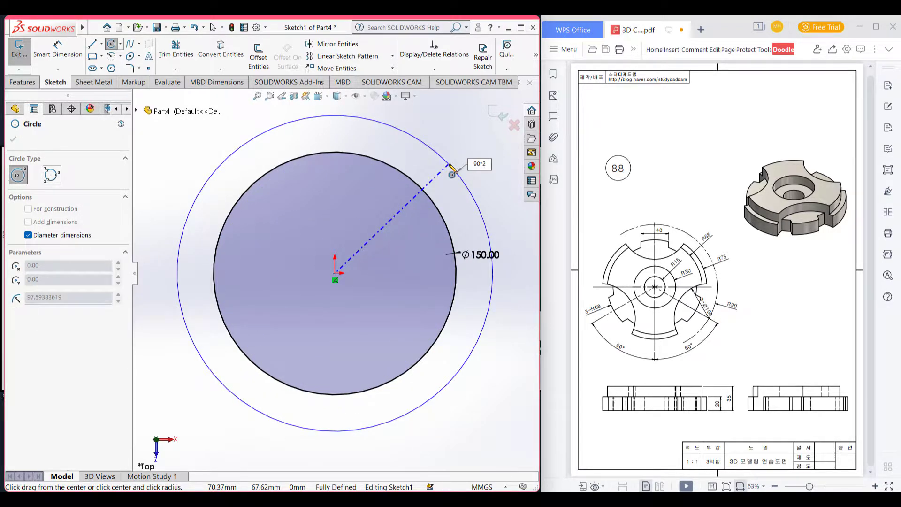
pyautogui.write('90*2')
pyautogui.press('Return')
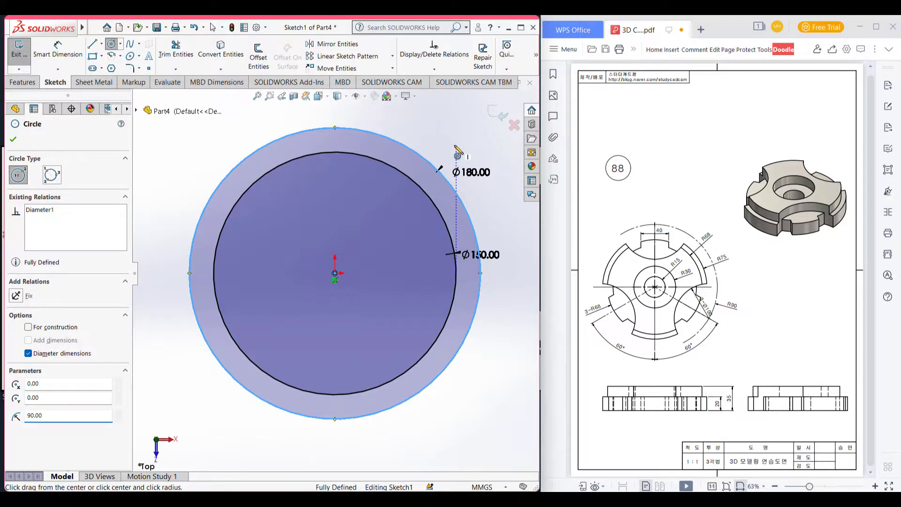
pyautogui.rightClick(456, 148)
pyautogui.click(469, 131)
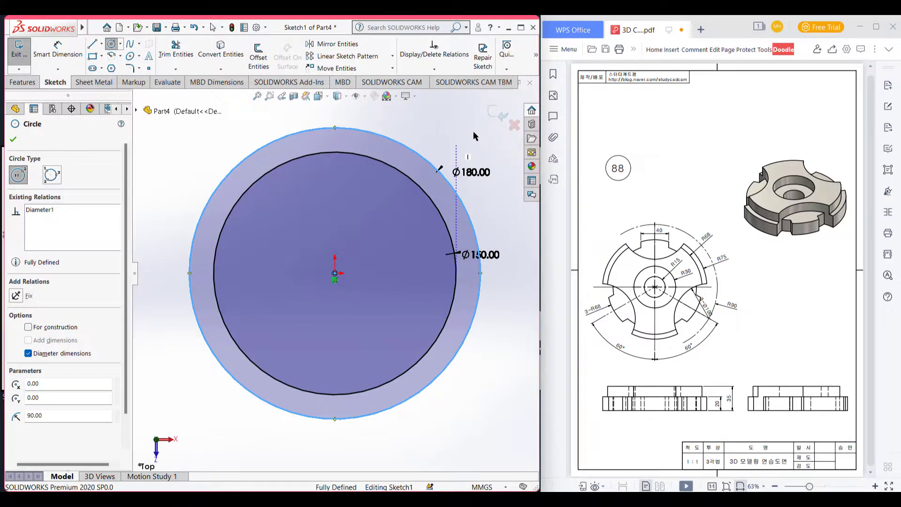
pyautogui.press('Escape')
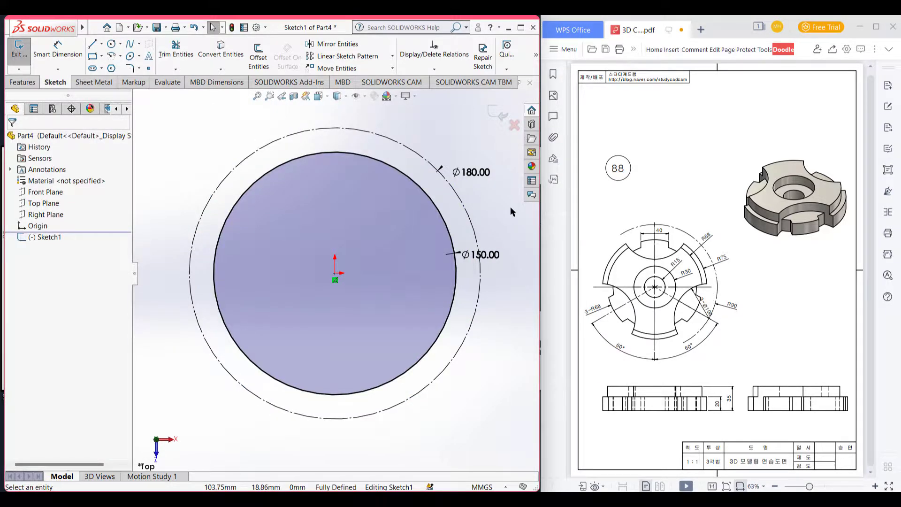
# Step: Draw a Ø100 circle centred on the top quadrant of the Ø180 construction circle
pyautogui.click(112, 46)
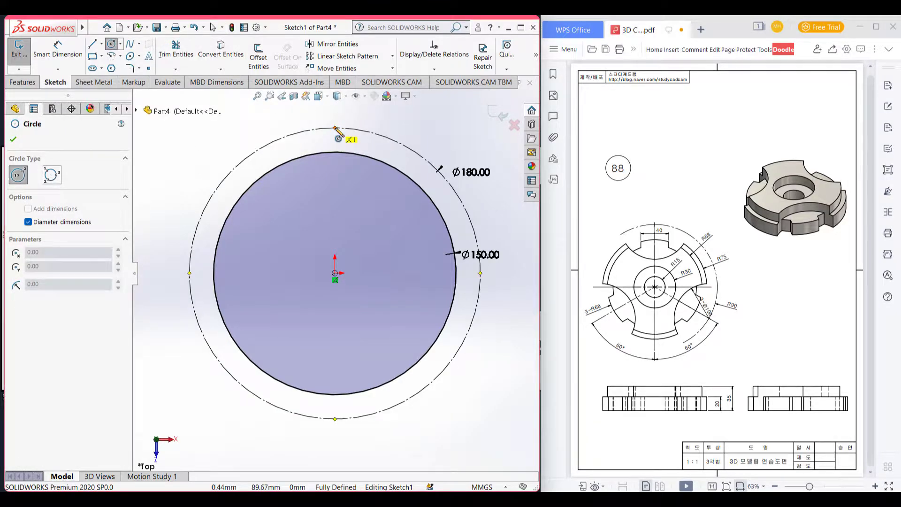
pyautogui.click(335, 127)
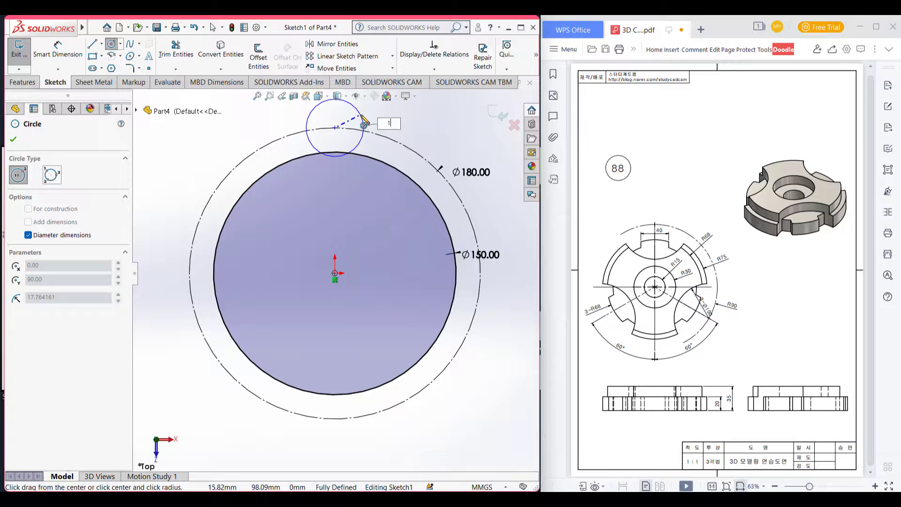
pyautogui.press('Return')
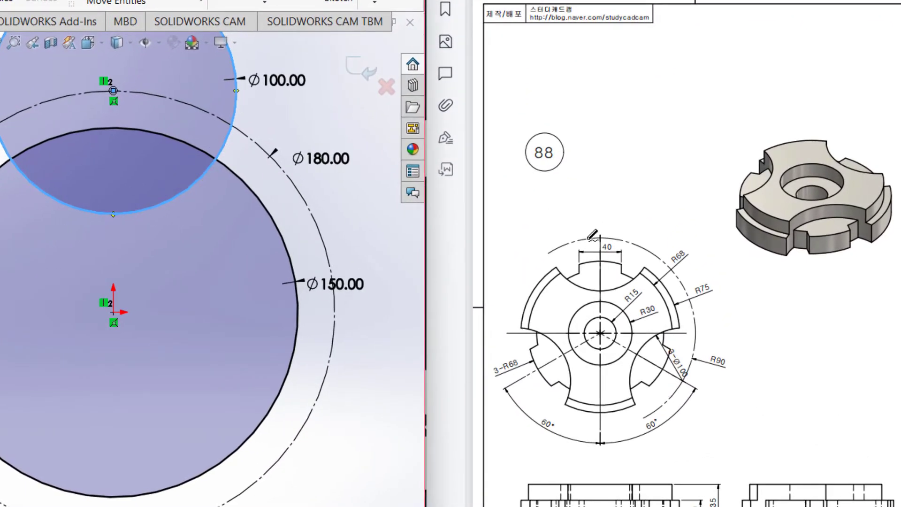
# Step: Circle the lower-right lobe, top notch and 3-R68 left lobe on the drawing
pyautogui.moveTo(669, 330)
pyautogui.mouseDown()
pyautogui.moveTo(640, 350)
pyautogui.moveTo(691, 362)
pyautogui.mouseUp()
pyautogui.moveTo(611, 226)
pyautogui.mouseDown()
pyautogui.moveTo(576, 235)
pyautogui.moveTo(663, 266)
pyautogui.moveTo(652, 228)
pyautogui.mouseUp()
pyautogui.moveTo(536, 332)
pyautogui.mouseDown()
pyautogui.moveTo(568, 385)
pyautogui.moveTo(542, 333)
pyautogui.mouseUp()
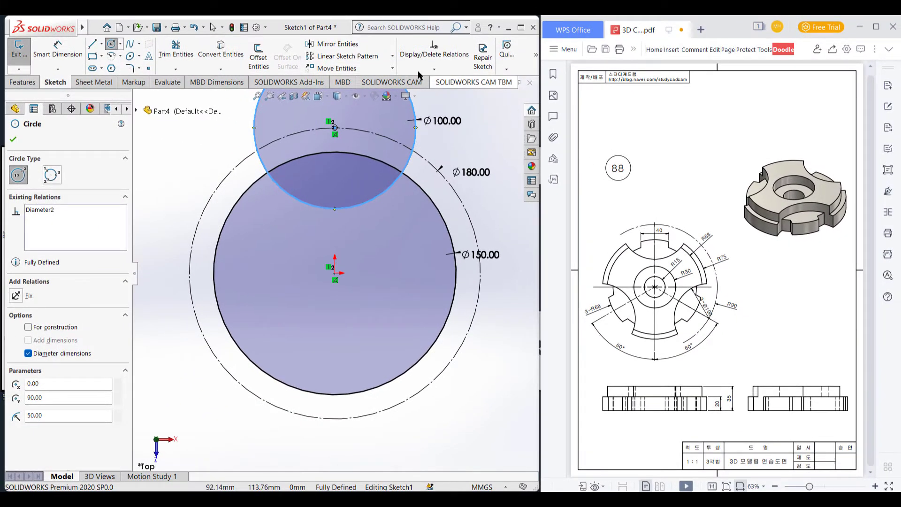
# Step: Circularly pattern the Ø100 circle into 3 equally spaced copies around the origin
pyautogui.click(374, 49)
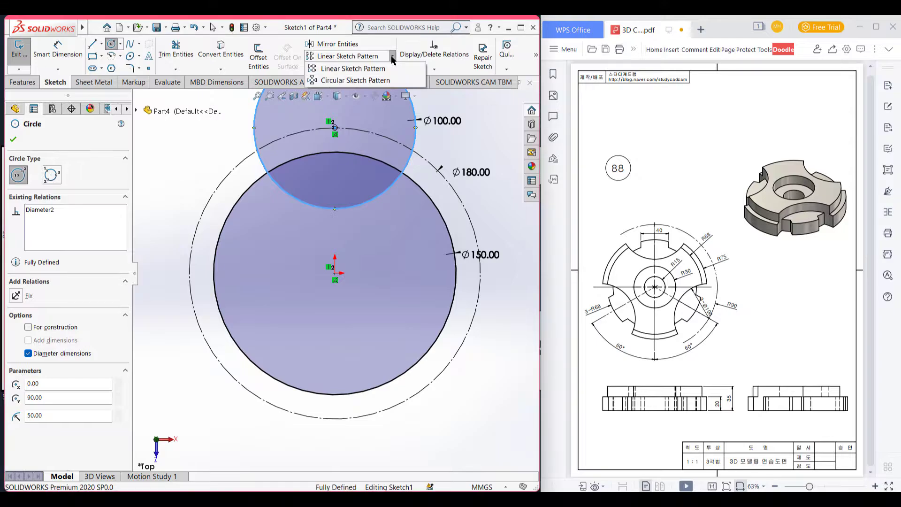
pyautogui.click(375, 79)
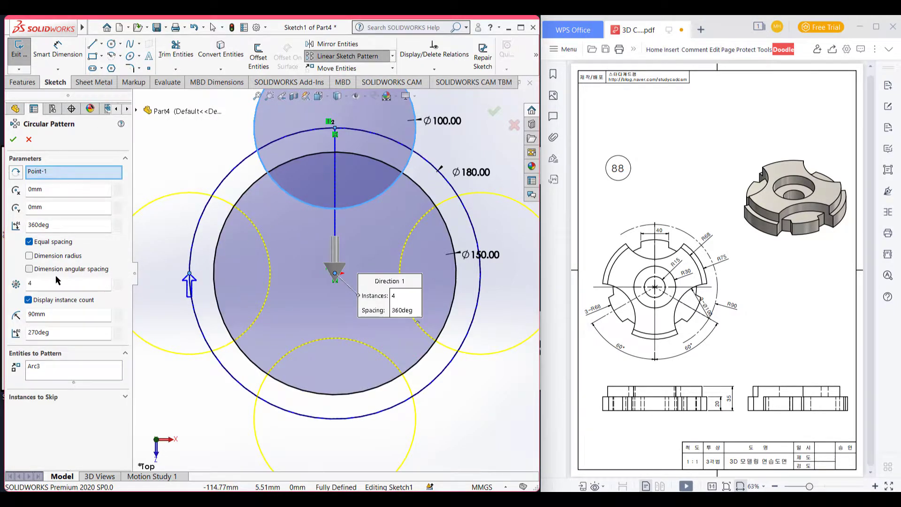
pyautogui.doubleClick(45, 284)
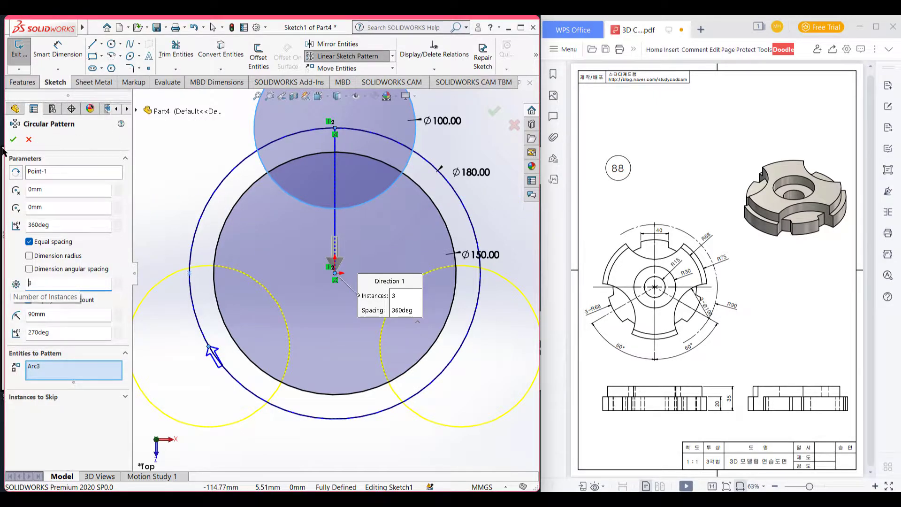
pyautogui.click(13, 139)
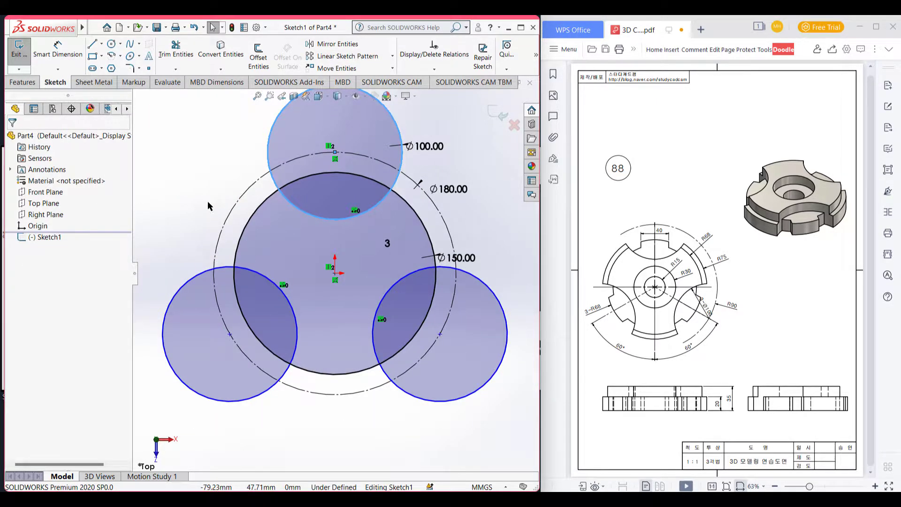
# Step: Power-trim the outer arcs of the three Ø100 circles and the Ø150 circle into one scalloped outline
pyautogui.moveTo(200, 206); pyautogui.dragTo(178, 243, button='right')
pyautogui.moveTo(174, 271)
pyautogui.mouseDown()
pyautogui.moveTo(186, 290)
pyautogui.moveTo(246, 307)
pyautogui.mouseUp()
pyautogui.moveTo(218, 266)
pyautogui.mouseDown()
pyautogui.moveTo(285, 388)
pyautogui.moveTo(270, 371)
pyautogui.moveTo(380, 401)
pyautogui.mouseUp()
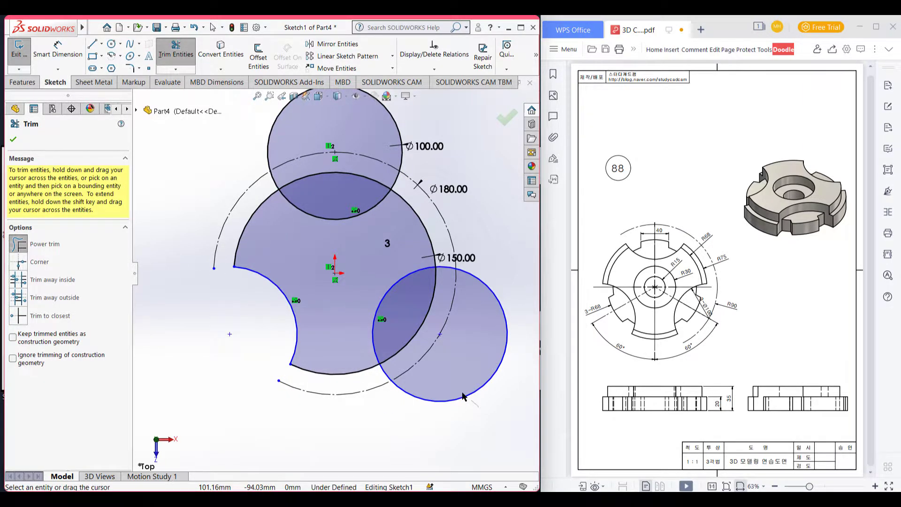
pyautogui.moveTo(463, 396); pyautogui.dragTo(448, 371)
pyautogui.moveTo(410, 118)
pyautogui.mouseDown()
pyautogui.moveTo(346, 186)
pyautogui.moveTo(398, 184)
pyautogui.mouseUp()
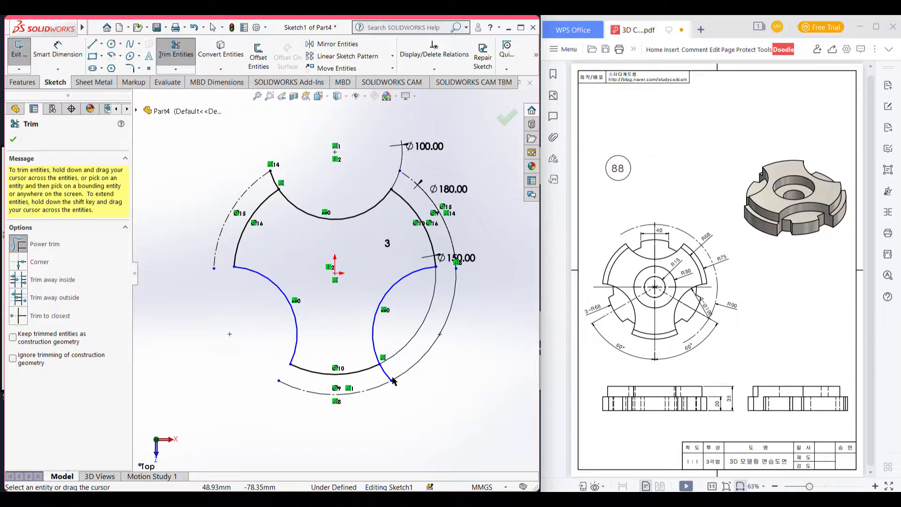
pyautogui.click(275, 179)
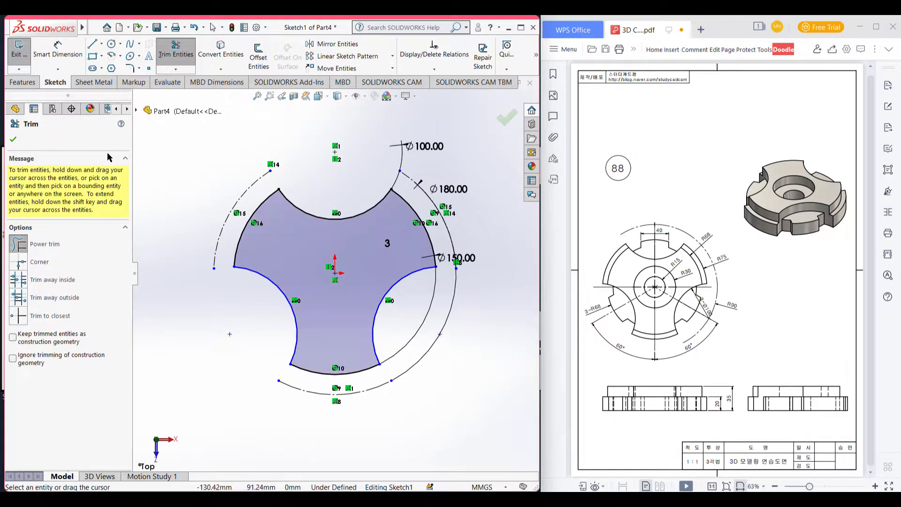
pyautogui.click(12, 140)
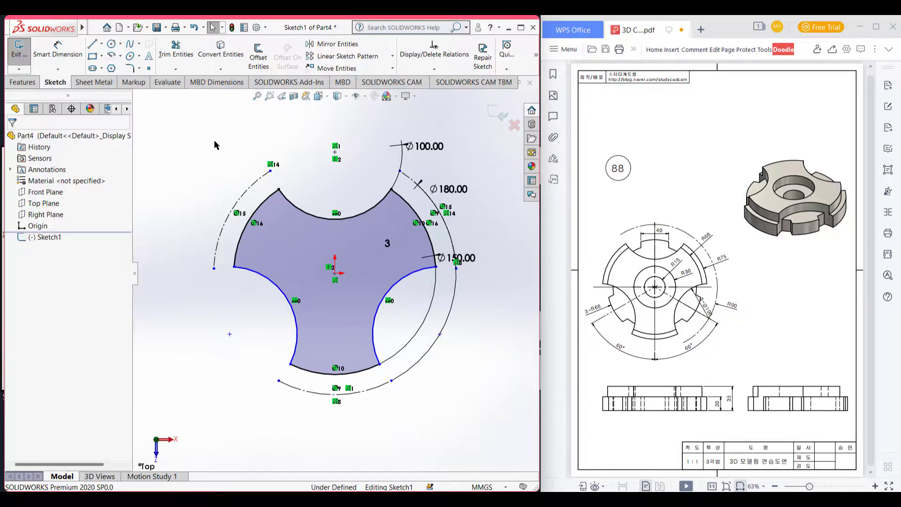
# Step: Boss-extrude the scalloped outline 20 mm thick, then circle R68 on the drawing
pyautogui.hotkey('ctrl', '7')
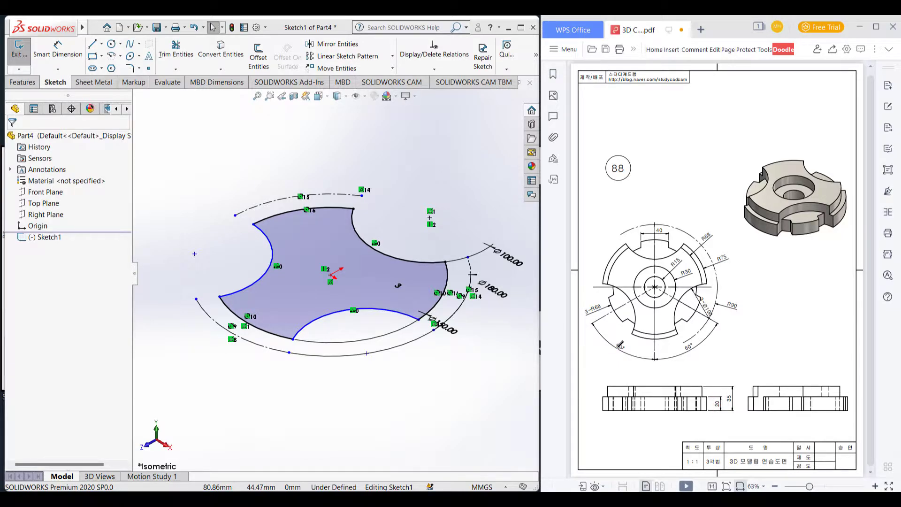
pyautogui.click(23, 83)
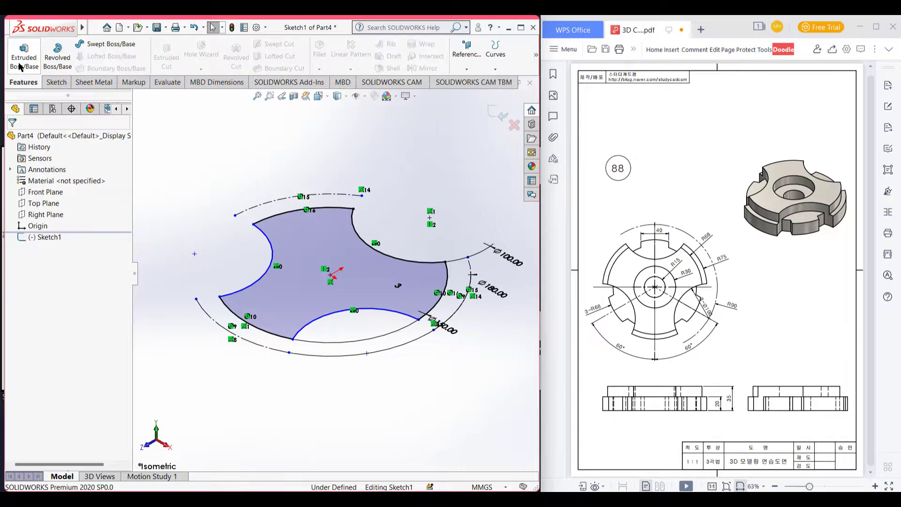
pyautogui.click(21, 60)
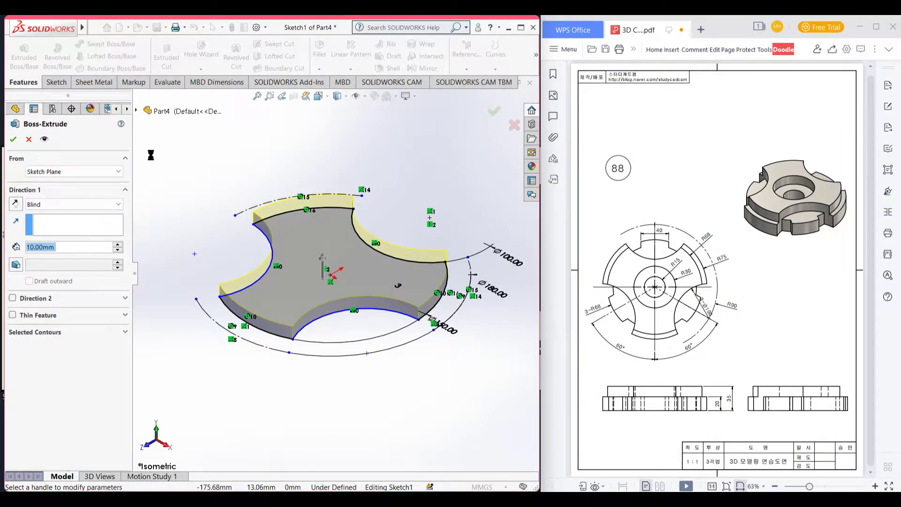
pyautogui.write('20')
pyautogui.press('Return')
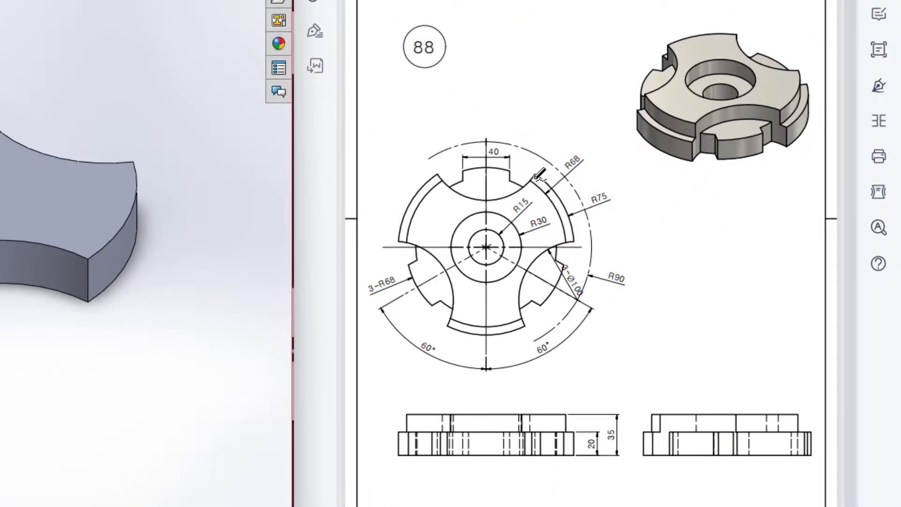
pyautogui.moveTo(569, 151)
pyautogui.mouseDown()
pyautogui.moveTo(560, 178)
pyautogui.moveTo(575, 187)
pyautogui.moveTo(595, 173)
pyautogui.moveTo(580, 165)
pyautogui.moveTo(596, 150)
pyautogui.moveTo(570, 154)
pyautogui.mouseUp()
pyautogui.press('Escape')
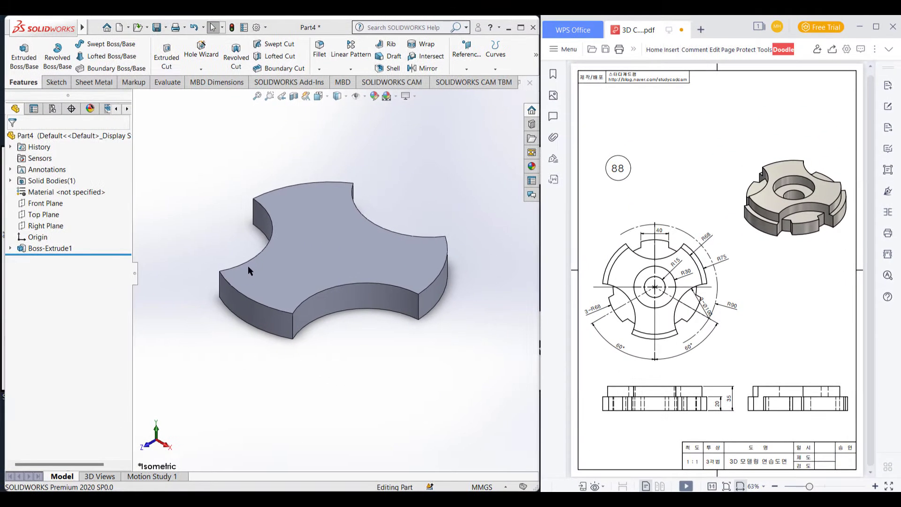
# Step: Start a sketch on the base's top face and convert its edges into it
pyautogui.rightClick(314, 257)
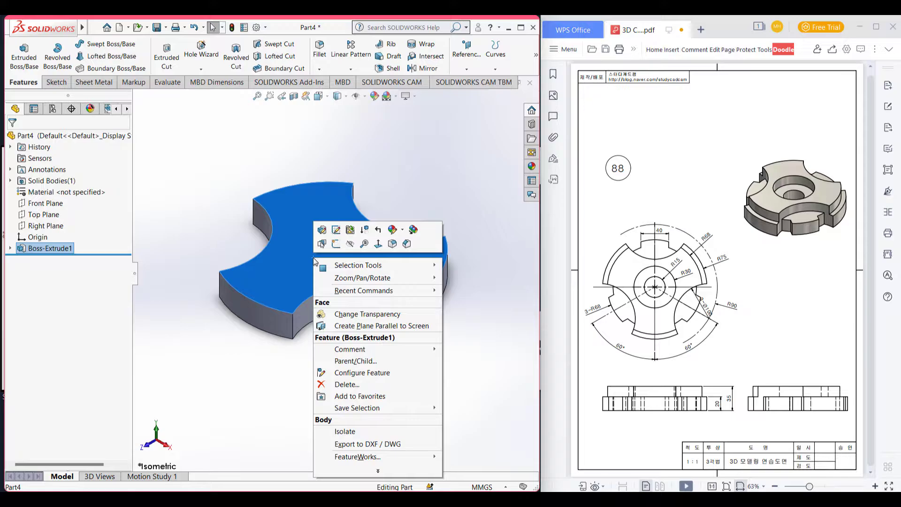
pyautogui.click(337, 243)
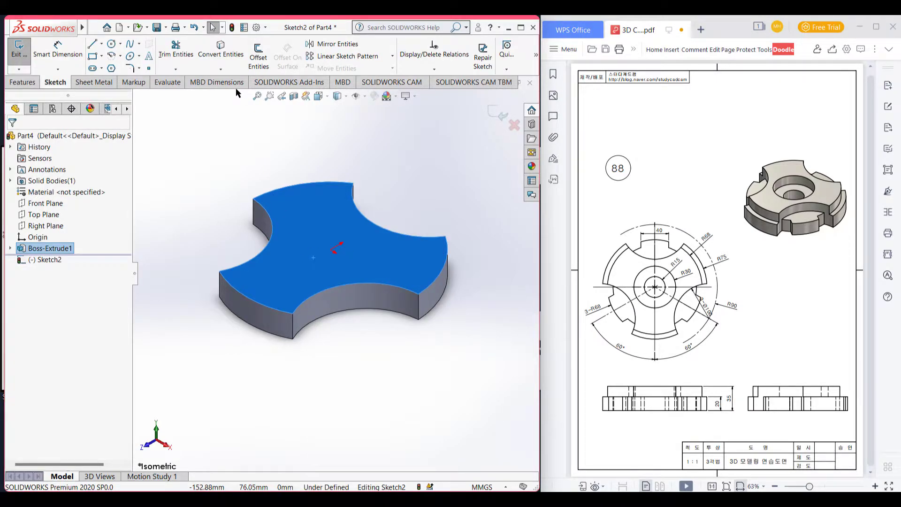
pyautogui.click(229, 55)
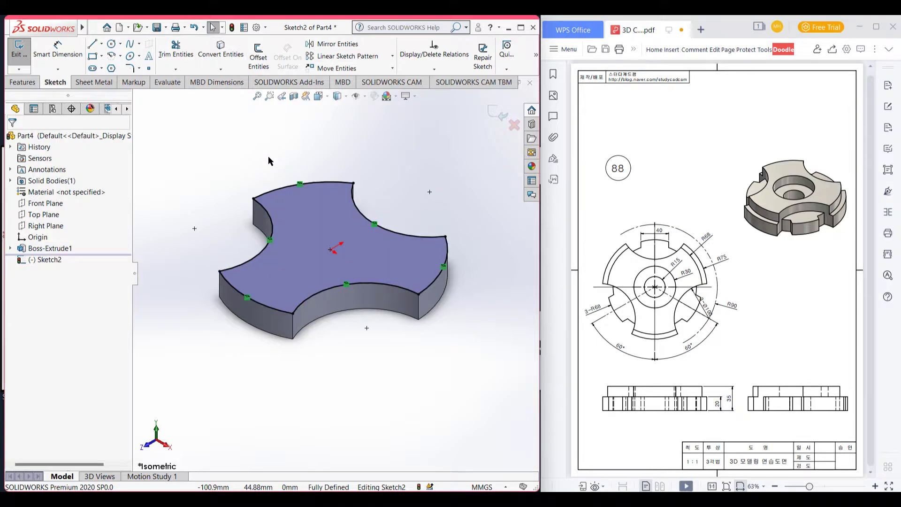
pyautogui.hotkey('ctrl', '8')
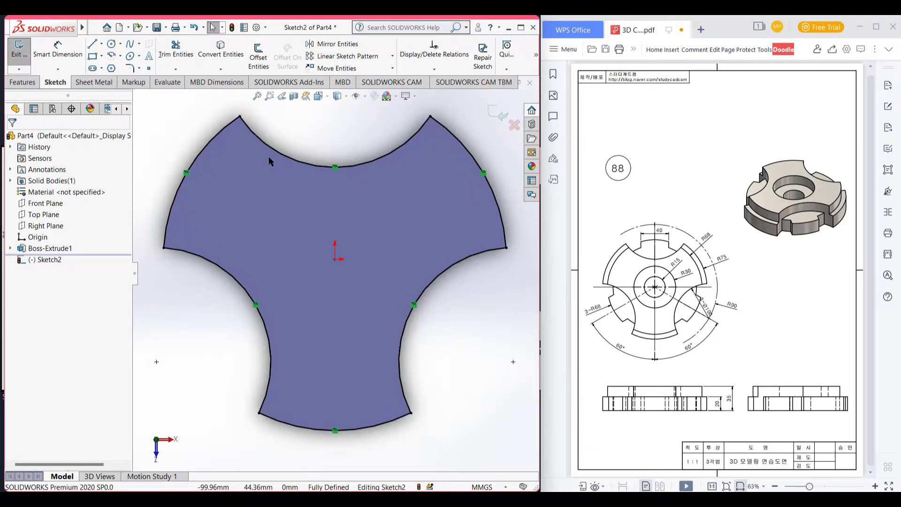
# Step: Draw a radius-68 (Ø136) circle centred at the origin
pyautogui.click(111, 44)
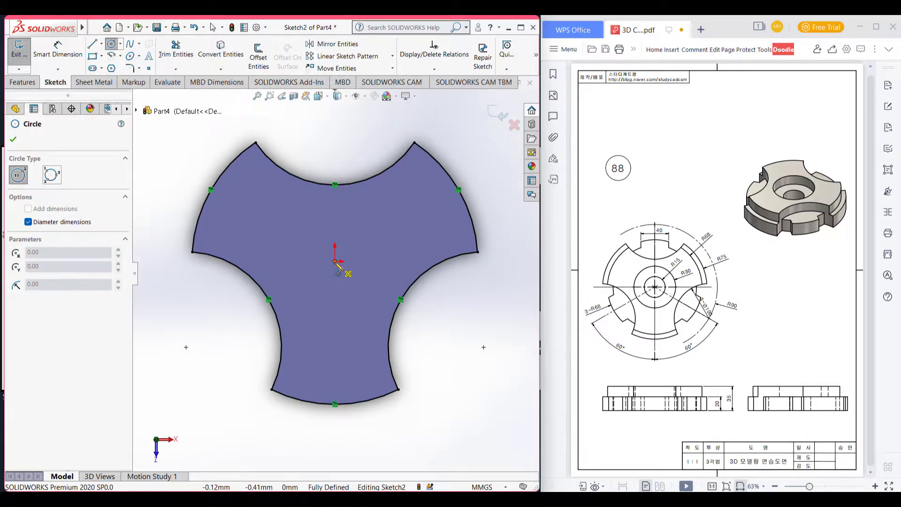
pyautogui.click(335, 261)
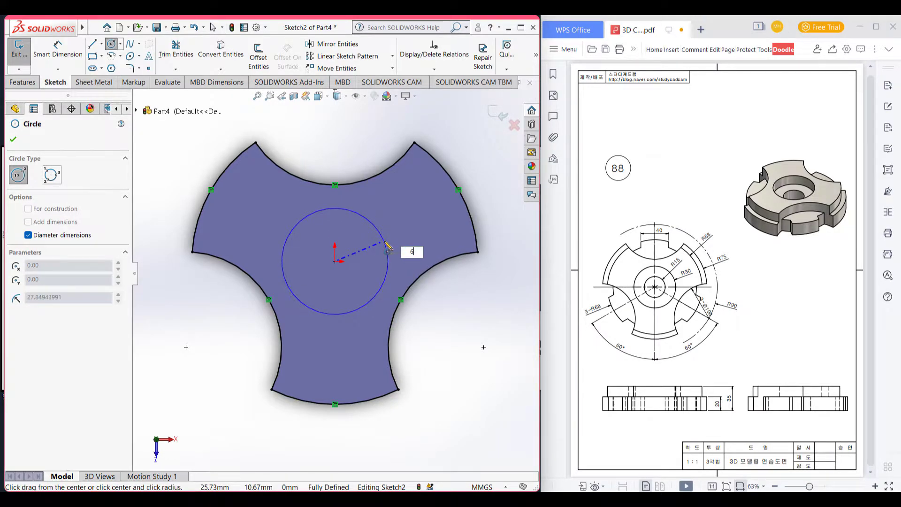
pyautogui.press('Return')
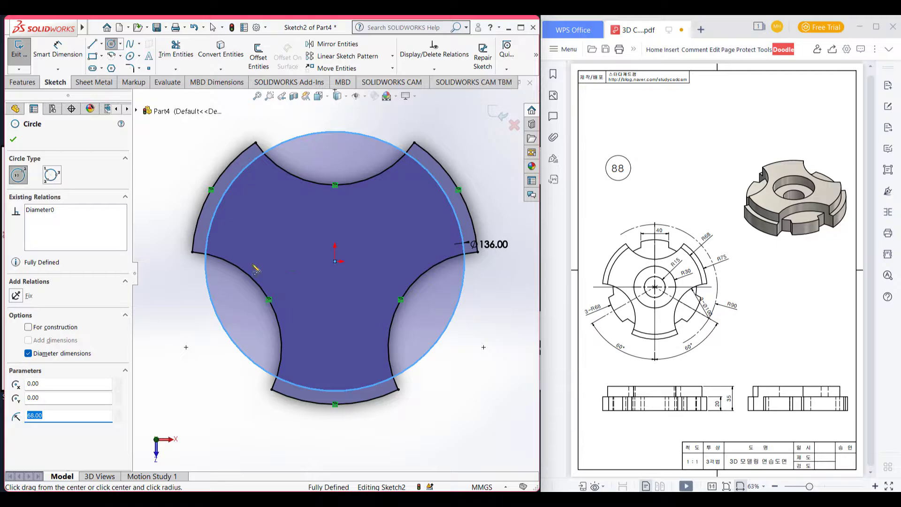
pyautogui.press('Escape')
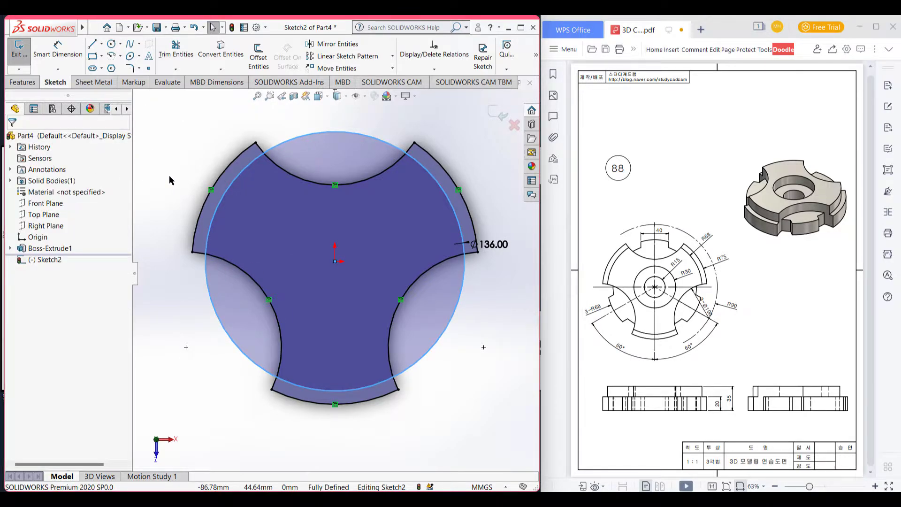
pyautogui.press('f')
# Step: Trim the lobe tips and excess circle arcs to leave the inset notched outline
pyautogui.press('t')
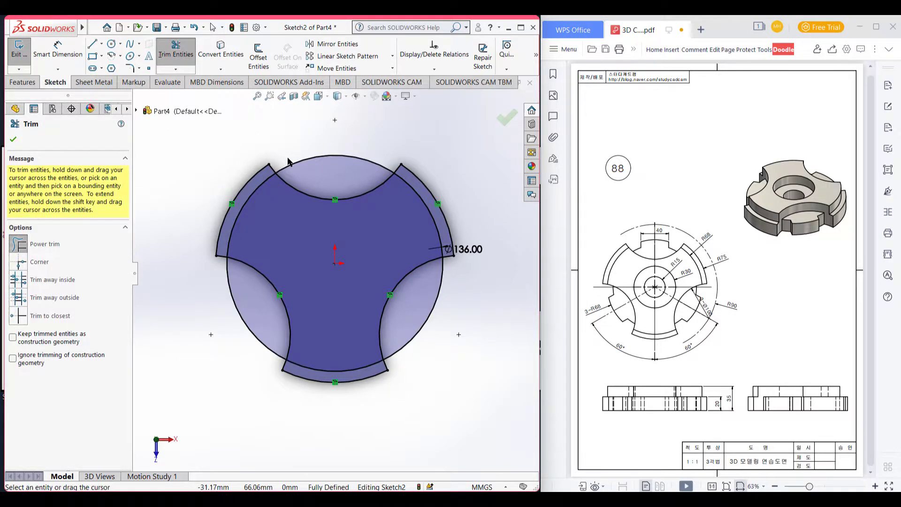
pyautogui.moveTo(296, 164); pyautogui.dragTo(301, 169)
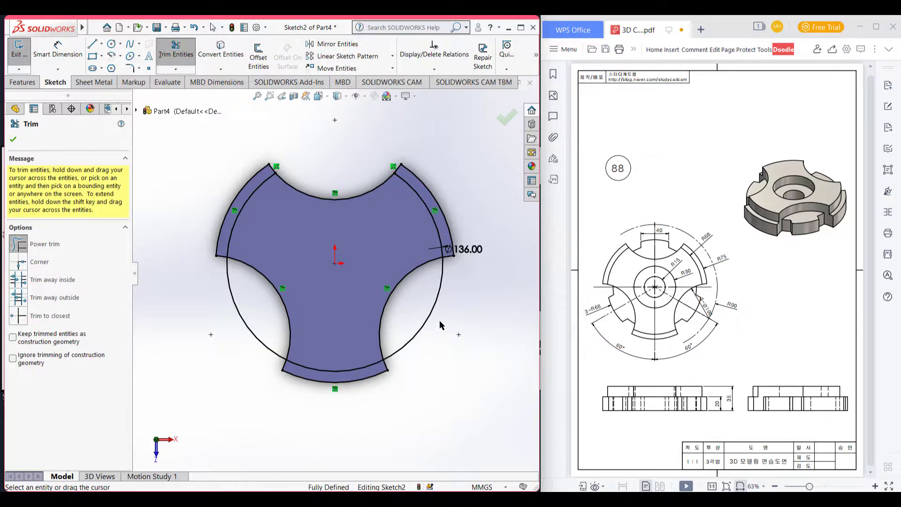
pyautogui.moveTo(219, 316)
pyautogui.mouseDown()
pyautogui.moveTo(237, 312)
pyautogui.moveTo(218, 274)
pyautogui.mouseUp()
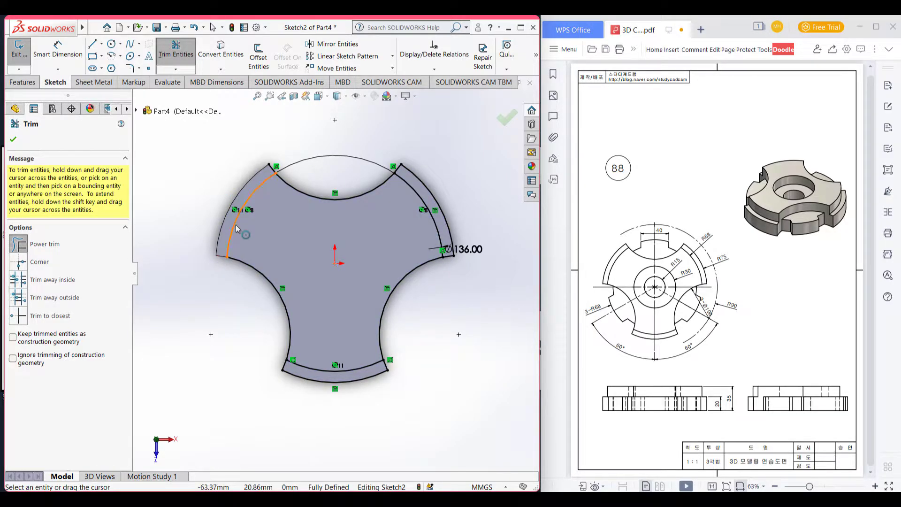
pyautogui.scroll(-3, 263, 173)
pyautogui.scroll(5, 315, 150)
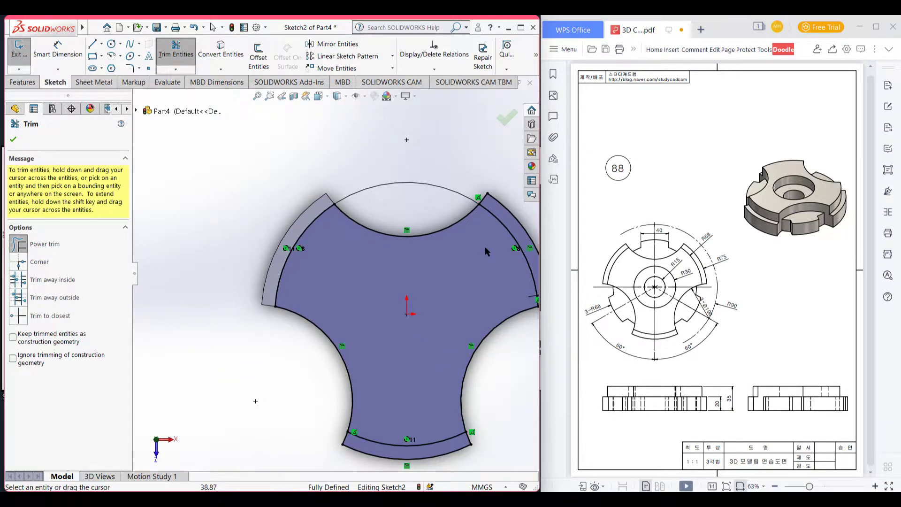
pyautogui.scroll(-4, 452, 207)
pyautogui.moveTo(424, 229)
pyautogui.mouseDown()
pyautogui.moveTo(399, 241)
pyautogui.moveTo(492, 347)
pyautogui.mouseUp()
pyautogui.scroll(5, 488, 408)
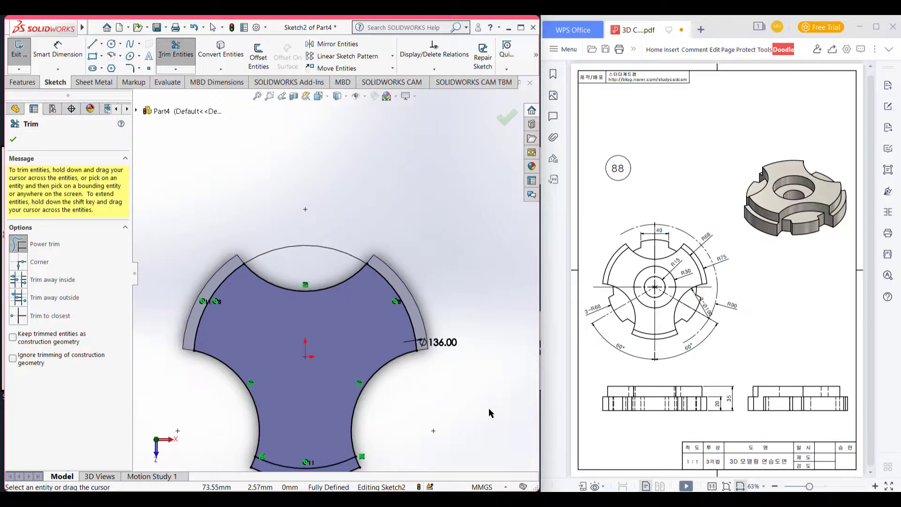
pyautogui.scroll(-4, 298, 194)
pyautogui.scroll(1, 293, 173)
pyautogui.scroll(-8, 294, 173)
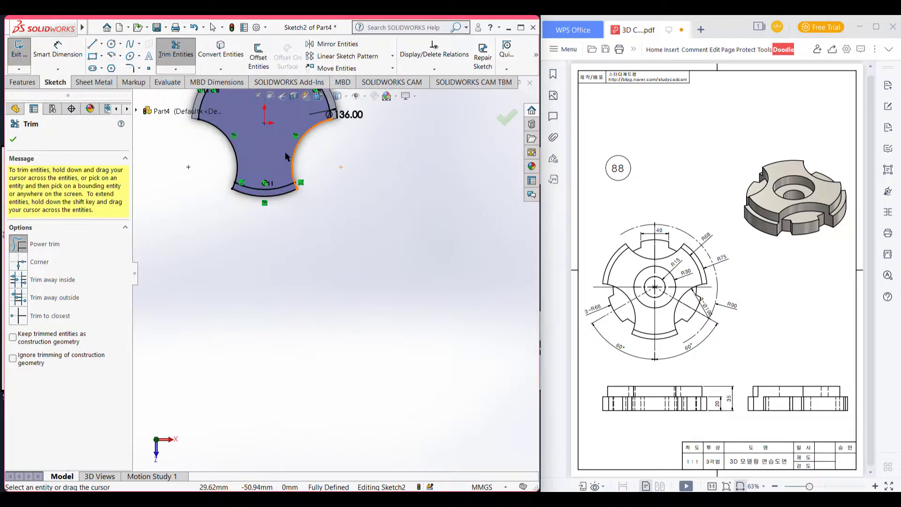
pyautogui.scroll(4, 368, 345)
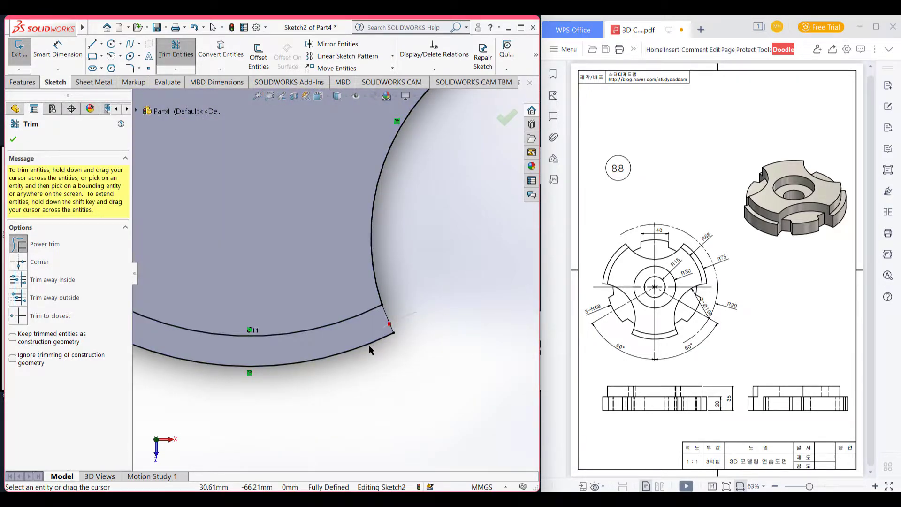
pyautogui.moveTo(208, 303); pyautogui.dragTo(246, 357)
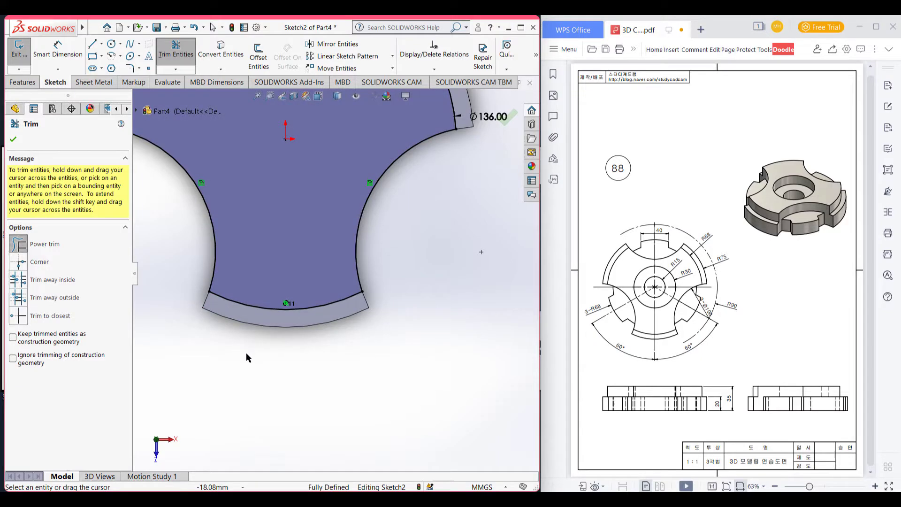
pyautogui.press('f')
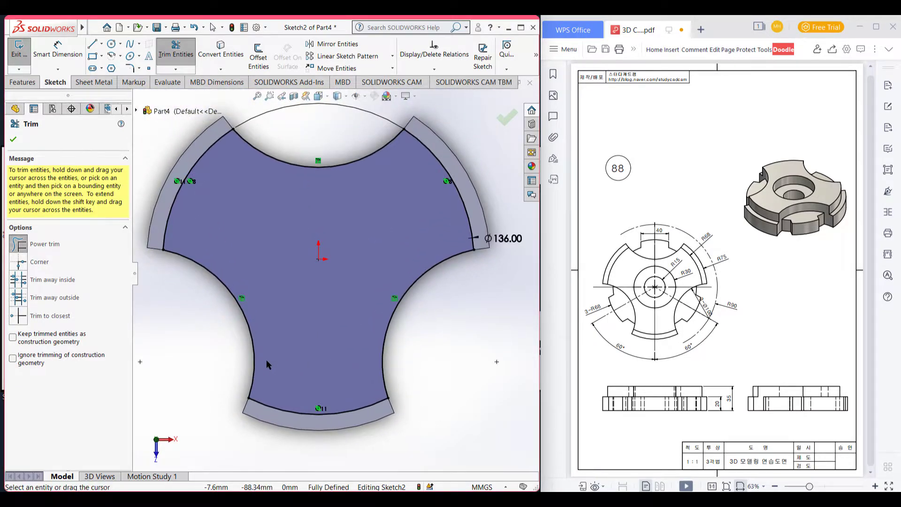
pyautogui.hotkey('ctrl', '7')
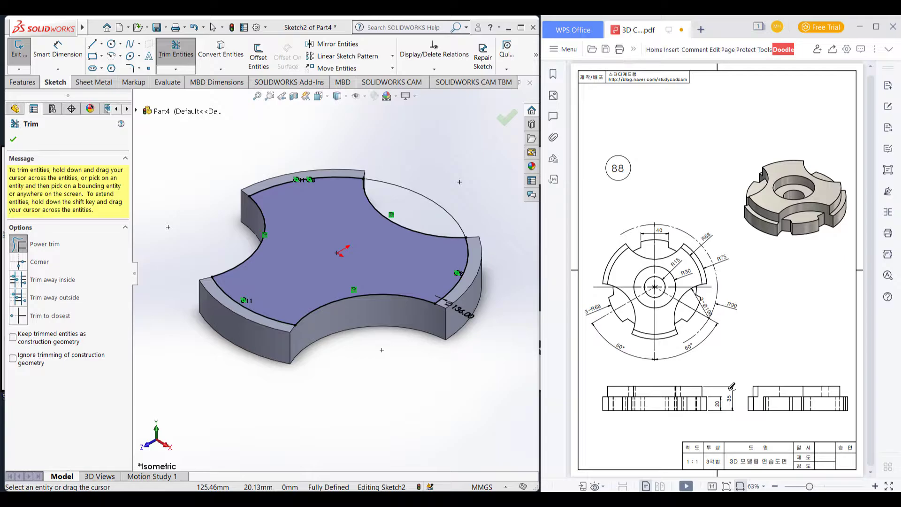
# Step: Boss-extrude the inset profile 15 mm (35-20), merged onto the base plate
pyautogui.click(13, 139)
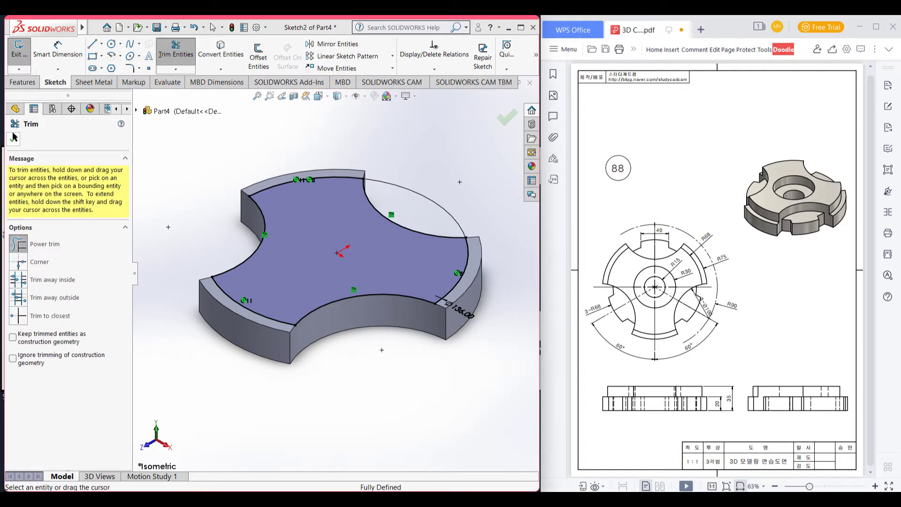
pyautogui.click(23, 83)
pyautogui.click(25, 57)
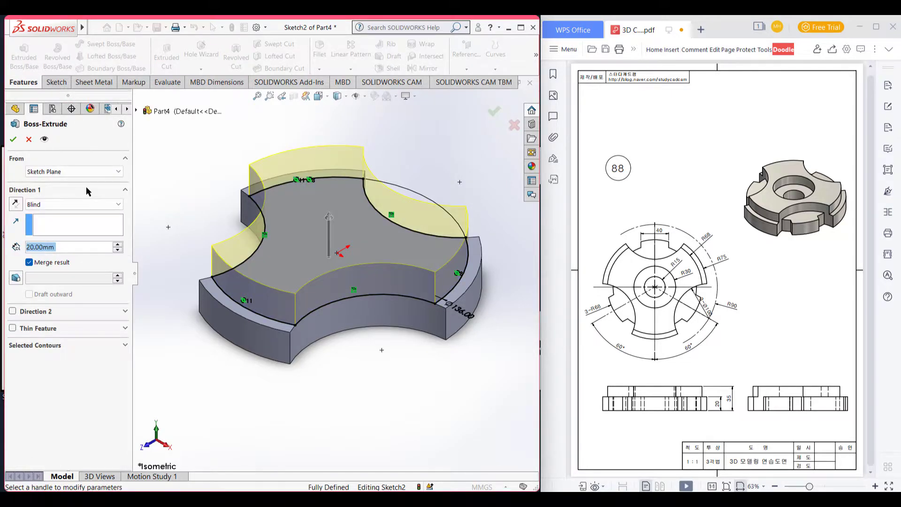
pyautogui.write('35-20')
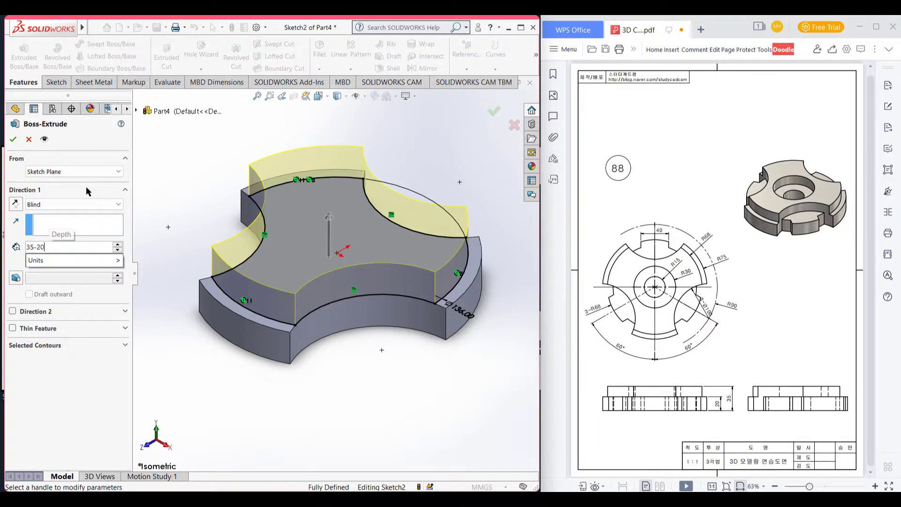
pyautogui.press('Return')
pyautogui.click(13, 139)
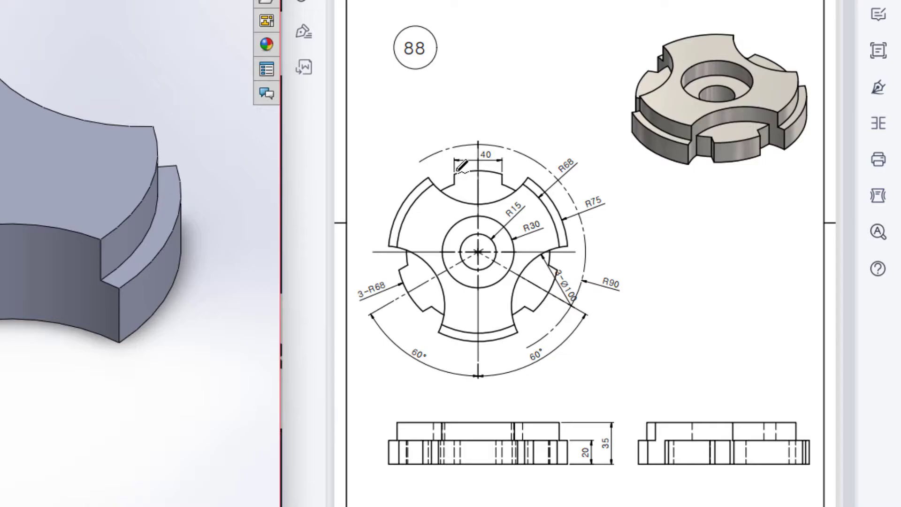
# Step: Trace the top and lower-left slots and left arcs, and circle the 3-R68, R75 and R68 callouts
pyautogui.moveTo(456, 171)
pyautogui.mouseDown()
pyautogui.moveTo(498, 169)
pyautogui.moveTo(550, 246)
pyautogui.moveTo(558, 286)
pyautogui.moveTo(523, 318)
pyautogui.mouseUp()
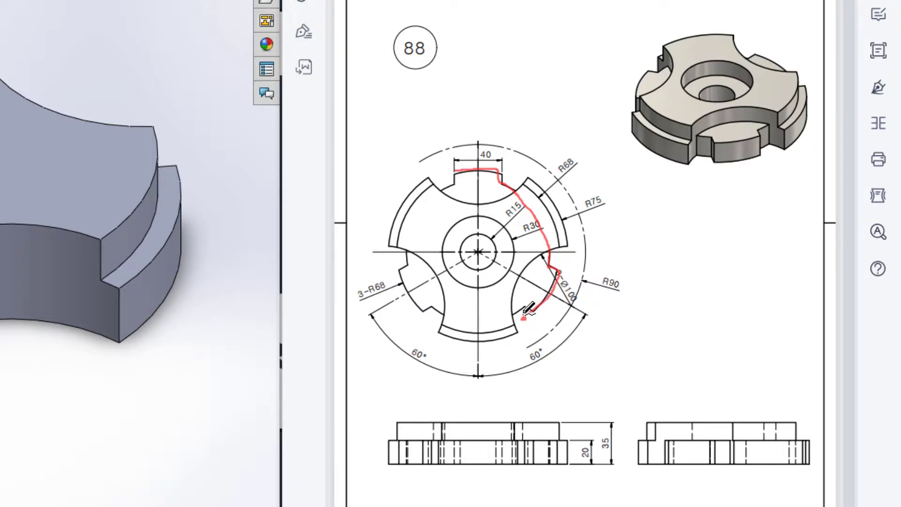
pyautogui.moveTo(399, 267); pyautogui.dragTo(428, 317)
pyautogui.moveTo(381, 278)
pyautogui.mouseDown()
pyautogui.moveTo(368, 288)
pyautogui.moveTo(374, 301)
pyautogui.moveTo(386, 295)
pyautogui.mouseUp()
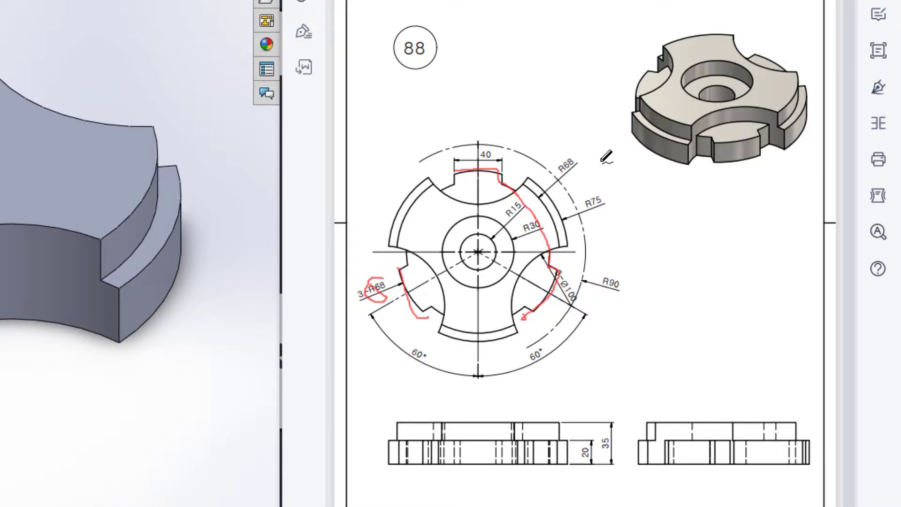
pyautogui.moveTo(603, 179)
pyautogui.mouseDown()
pyautogui.moveTo(567, 207)
pyautogui.moveTo(600, 206)
pyautogui.moveTo(597, 187)
pyautogui.mouseUp()
pyautogui.moveTo(571, 140)
pyautogui.mouseDown()
pyautogui.moveTo(547, 166)
pyautogui.moveTo(578, 181)
pyautogui.moveTo(575, 150)
pyautogui.mouseUp()
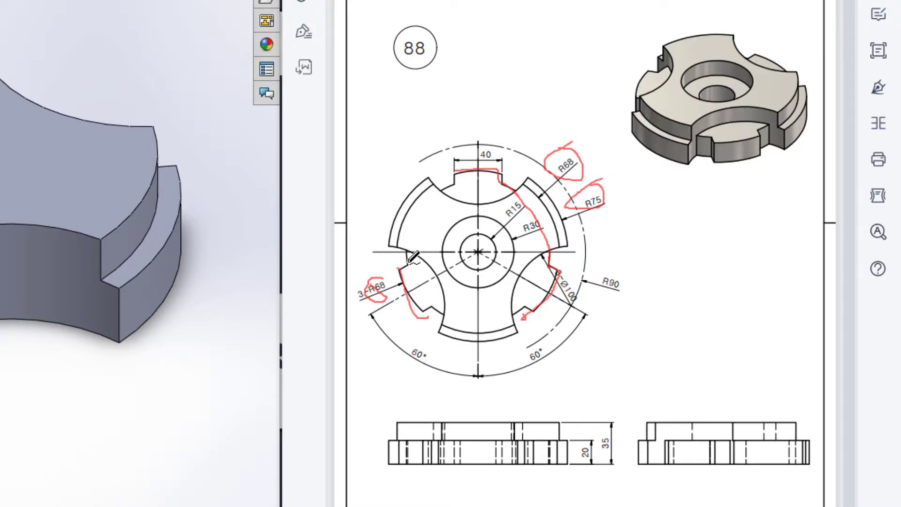
pyautogui.moveTo(407, 249)
pyautogui.mouseDown()
pyautogui.moveTo(419, 286)
pyautogui.moveTo(462, 317)
pyautogui.mouseUp()
pyautogui.moveTo(401, 267); pyautogui.dragTo(438, 324)
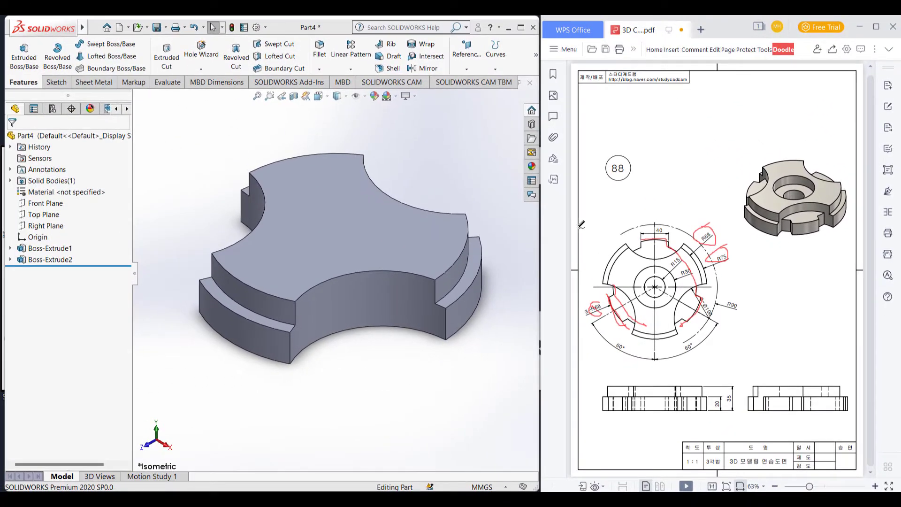
# Step: Sketch a radius-68 (Ø136) circle at the origin on the Top Plane, viewed normal to it
pyautogui.rightClick(46, 217)
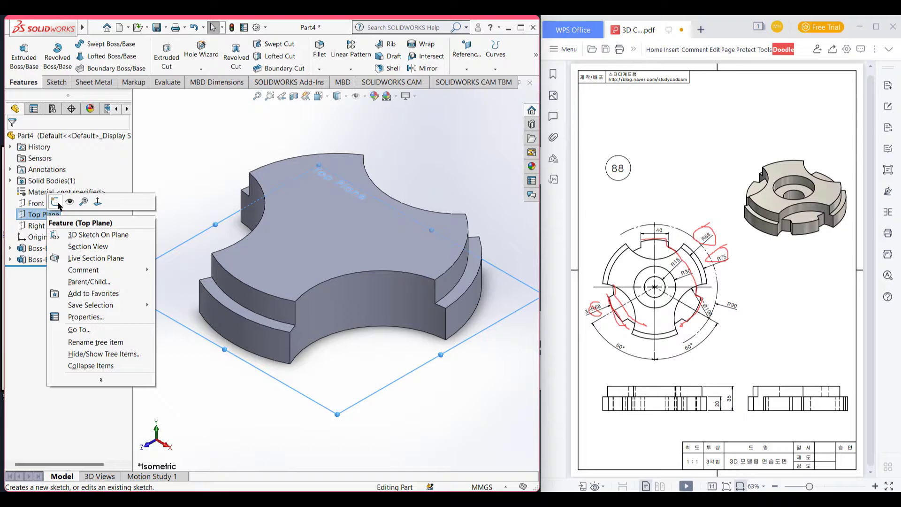
pyautogui.click(61, 205)
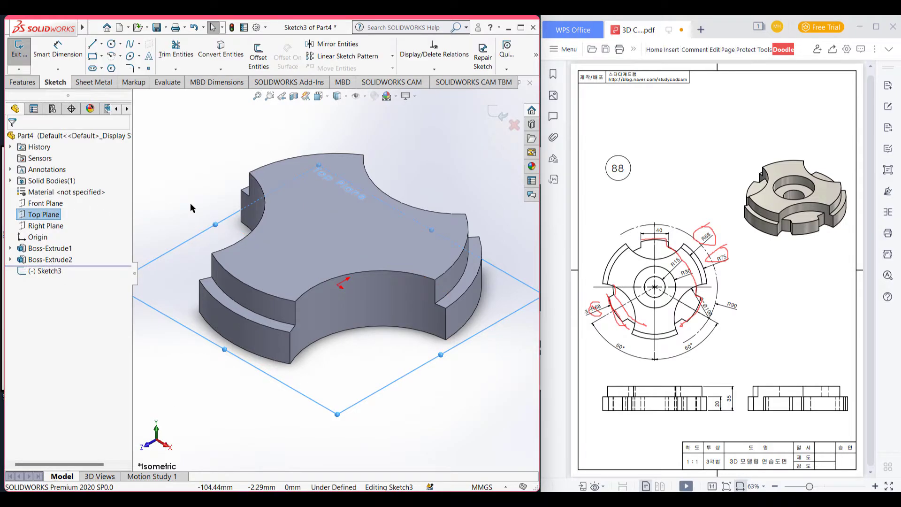
pyautogui.hotkey('ctrl', '8')
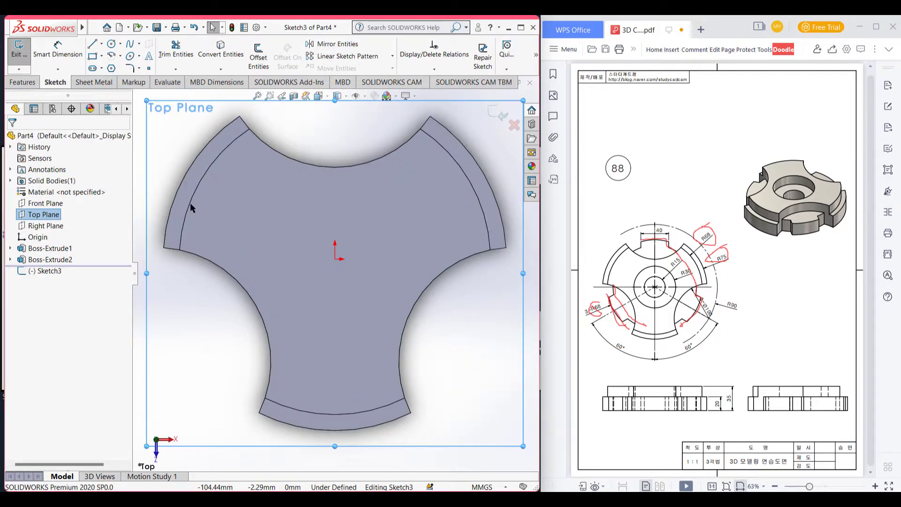
pyautogui.click(115, 46)
pyautogui.scroll(1, 331, 270)
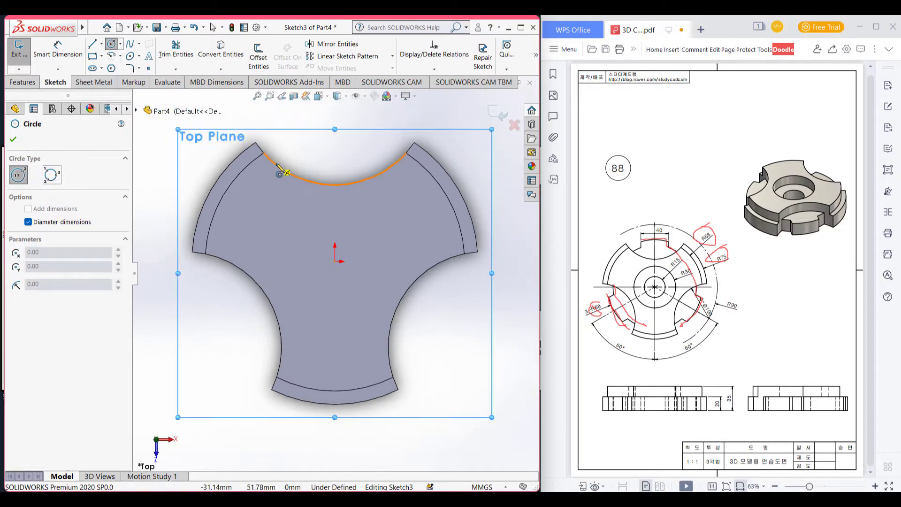
pyautogui.click(337, 260)
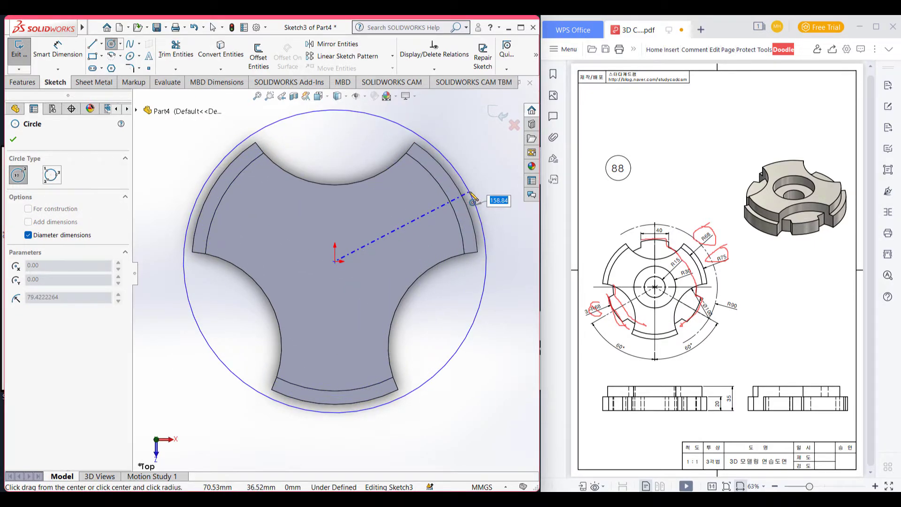
pyautogui.write('68')
pyautogui.press('Return')
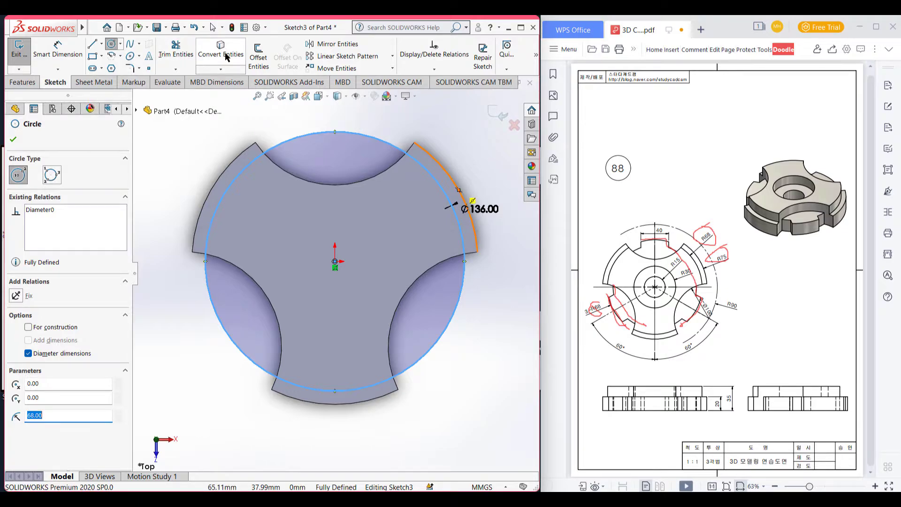
# Step: Offset the Ø136 circle 7 mm inward in one direction, without chain selection
pyautogui.click(259, 56)
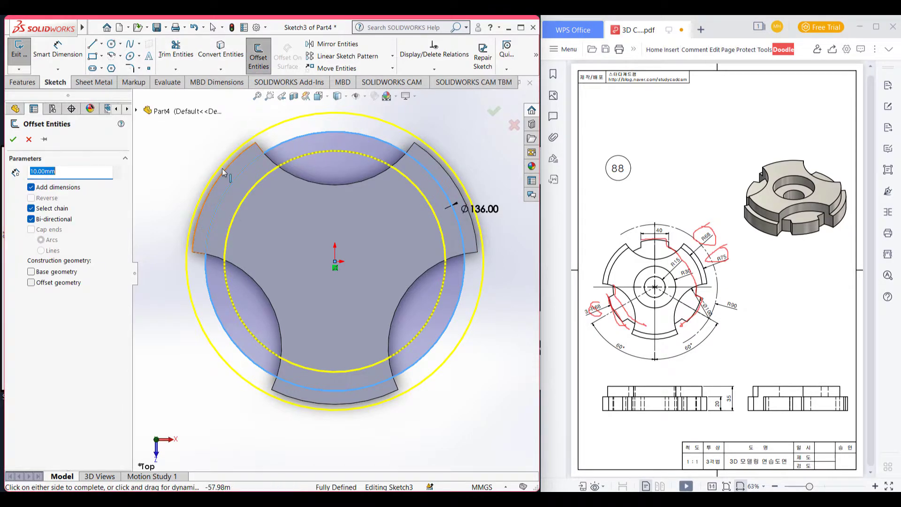
pyautogui.click(30, 210)
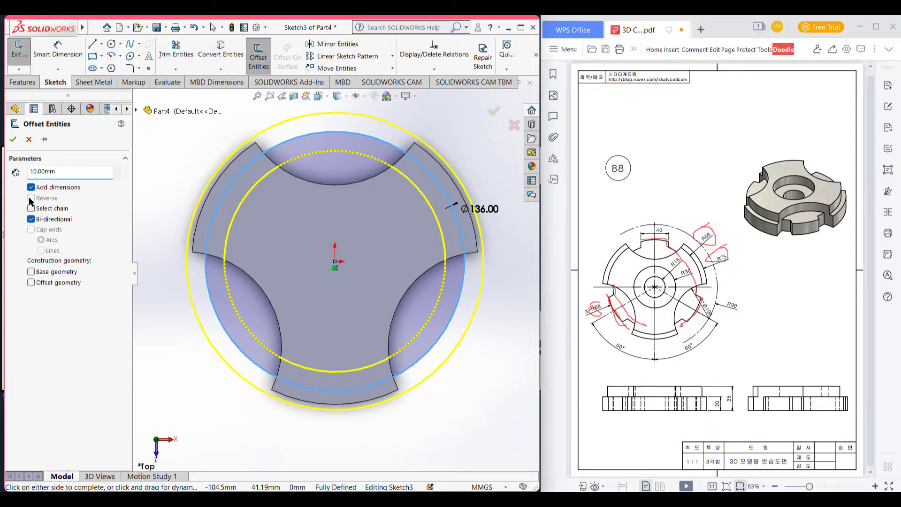
pyautogui.moveTo(67, 173); pyautogui.dragTo(8, 173)
pyautogui.write('7')
pyautogui.press('Return')
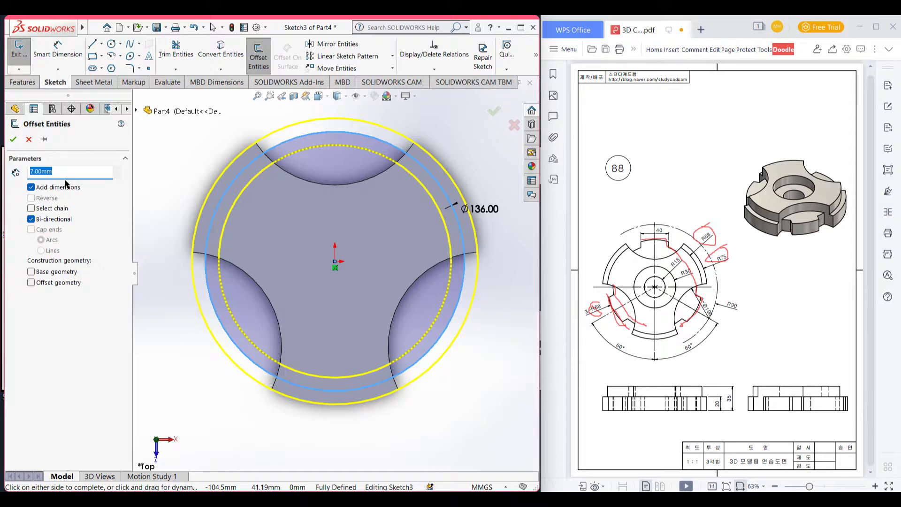
pyautogui.click(31, 219)
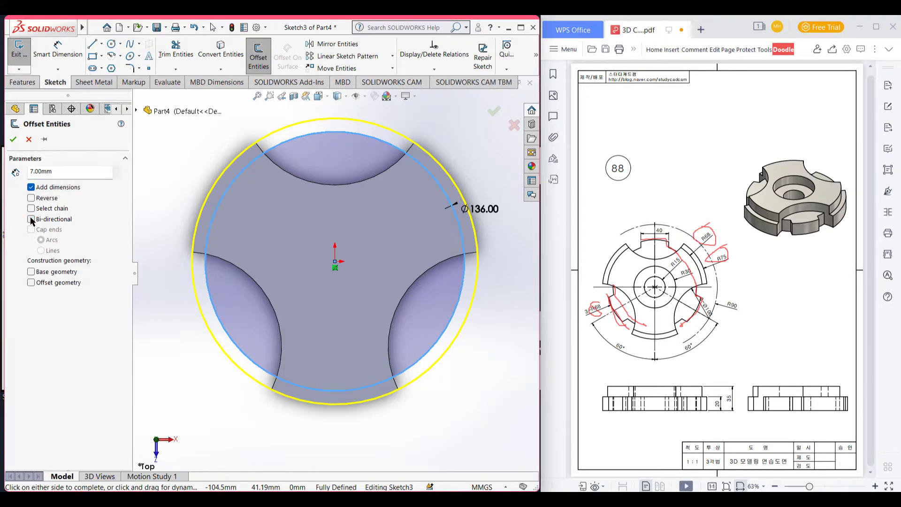
pyautogui.click(31, 199)
pyautogui.click(14, 140)
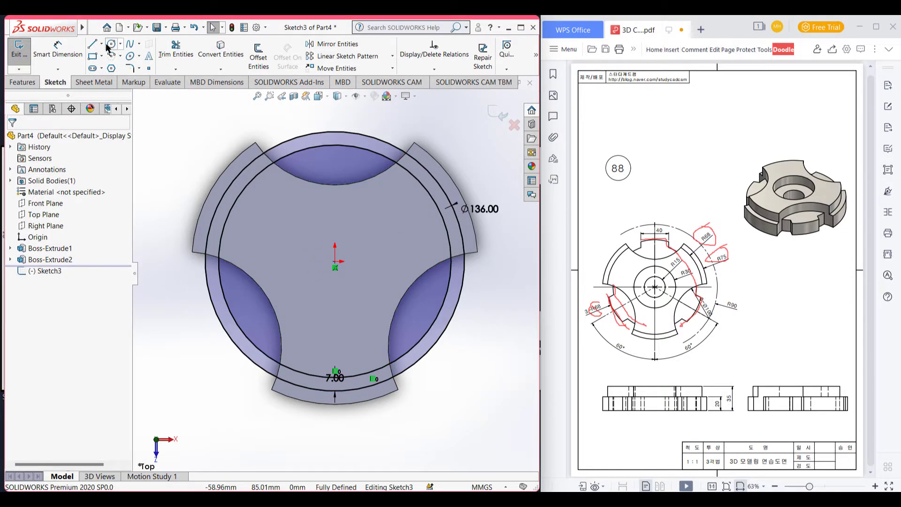
# Step: Draw a vertical line from the Ø136 circle's top quadrant down to the origin
pyautogui.click(91, 43)
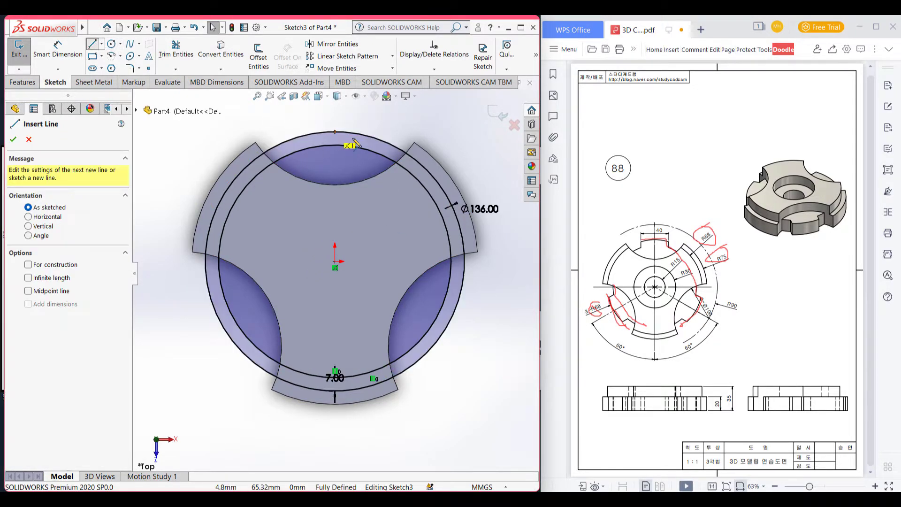
pyautogui.click(335, 132)
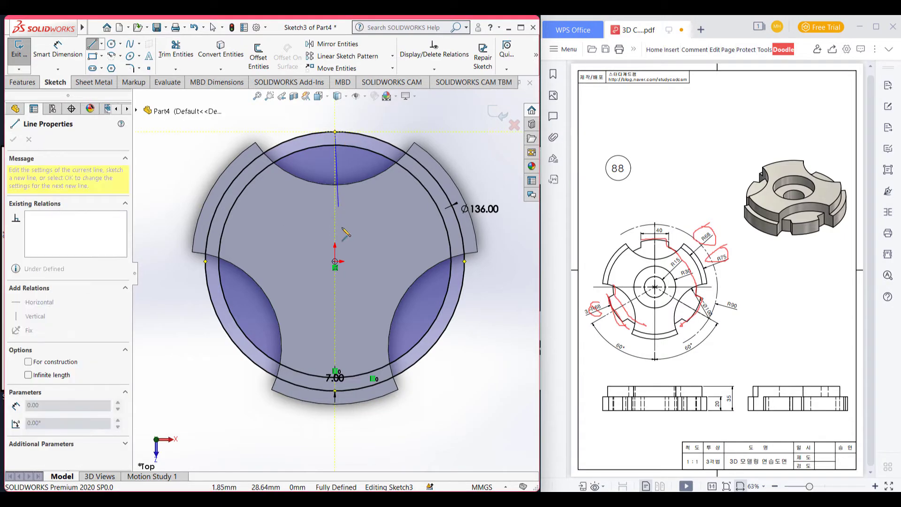
pyautogui.click(335, 261)
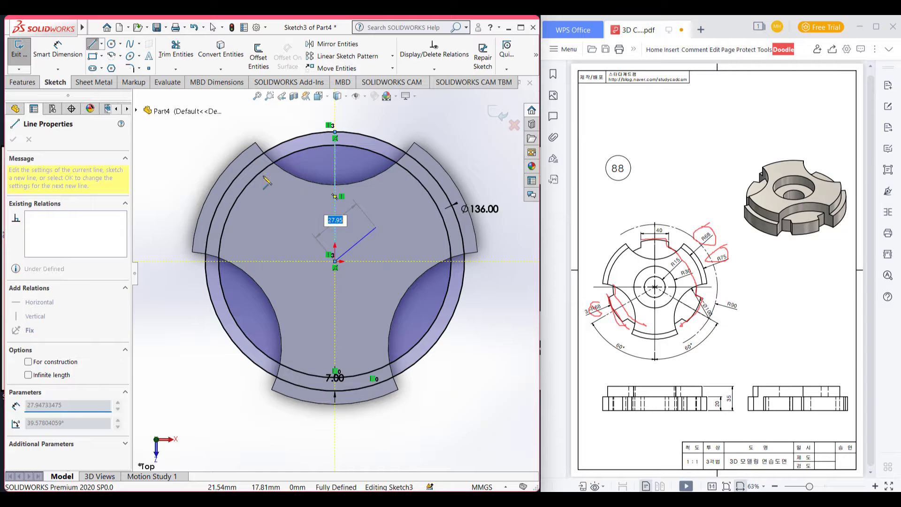
pyautogui.press('Escape')
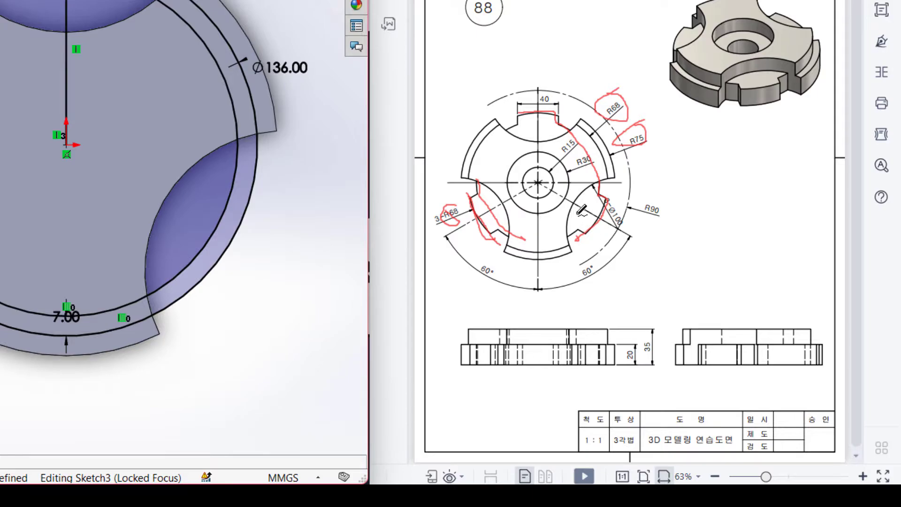
# Step: Draw red pen marks on the Ø100 leader and both 60° angles, and a stroke from the 40 slot toward R15
pyautogui.moveTo(573, 197)
pyautogui.mouseDown()
pyautogui.moveTo(621, 228)
pyautogui.moveTo(598, 246)
pyautogui.moveTo(574, 294)
pyautogui.moveTo(603, 265)
pyautogui.moveTo(587, 254)
pyautogui.mouseUp()
pyautogui.moveTo(494, 254)
pyautogui.mouseDown()
pyautogui.moveTo(461, 275)
pyautogui.moveTo(502, 262)
pyautogui.mouseUp()
pyautogui.moveTo(539, 93)
pyautogui.mouseDown()
pyautogui.moveTo(539, 182)
pyautogui.moveTo(621, 222)
pyautogui.moveTo(560, 203)
pyautogui.moveTo(540, 183)
pyautogui.moveTo(486, 229)
pyautogui.mouseUp()
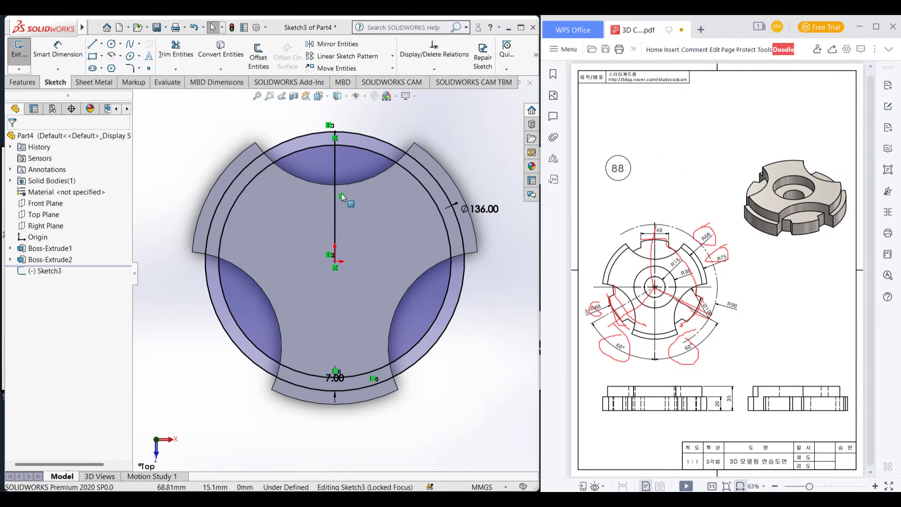
# Step: Circular-pattern the vertical line into 3 instances around the origin
pyautogui.click(253, 54)
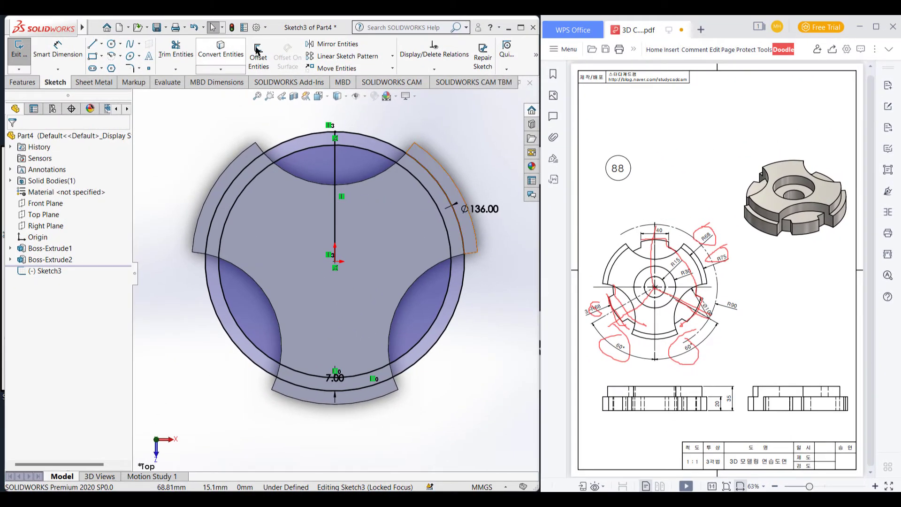
pyautogui.click(393, 56)
pyautogui.click(377, 80)
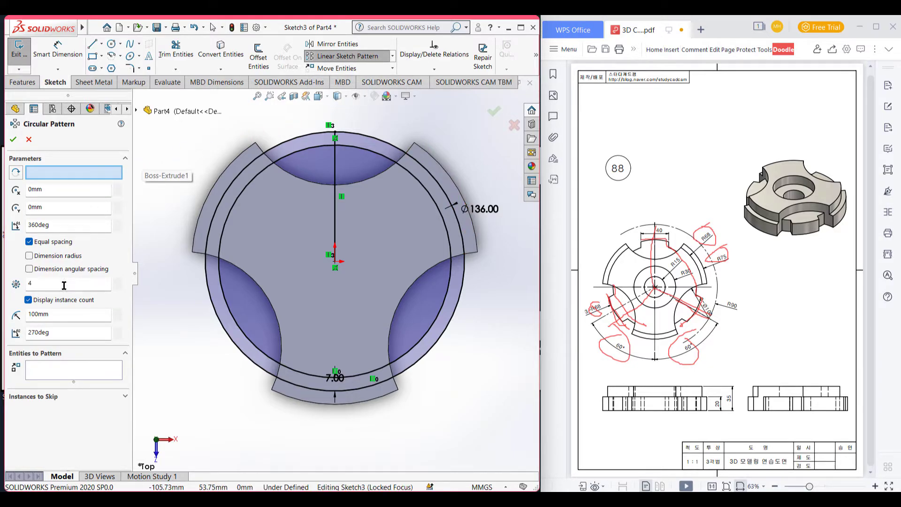
pyautogui.click(64, 285)
pyautogui.write('3')
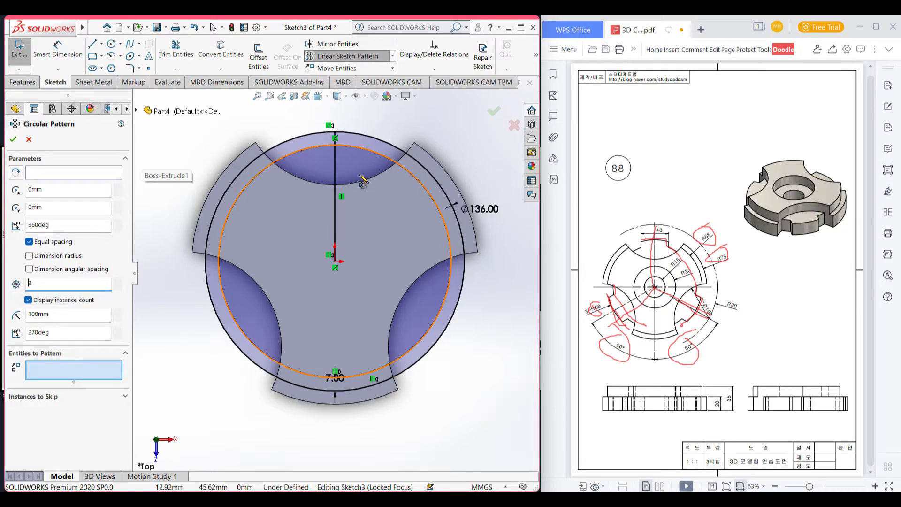
pyautogui.click(335, 219)
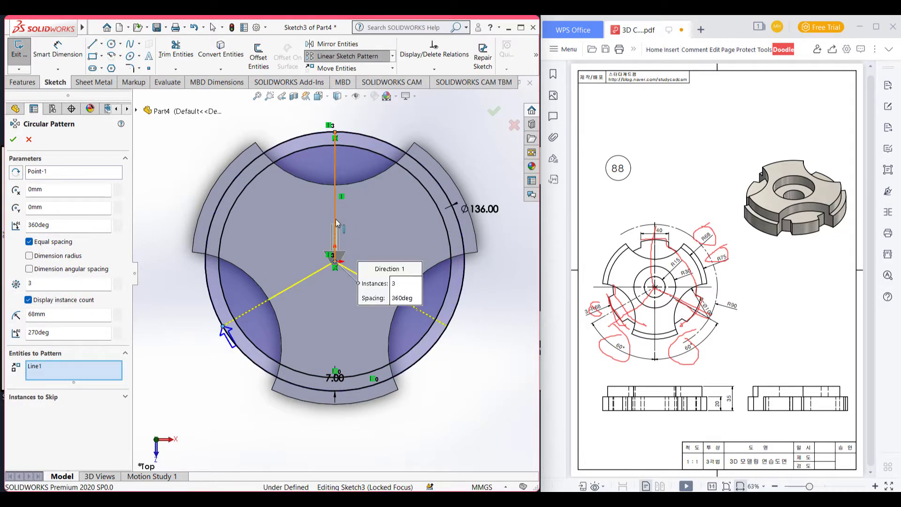
pyautogui.click(13, 138)
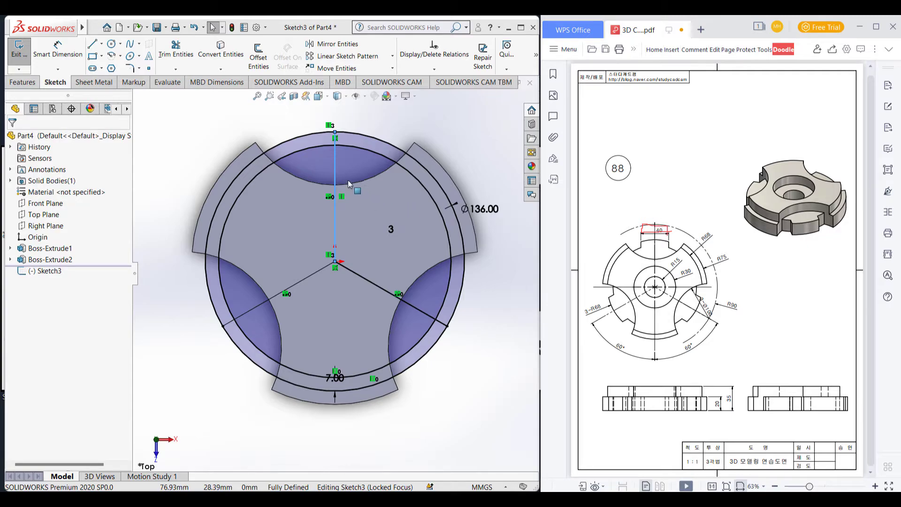
# Step: Offset the radial lines 20 mm to both sides, outlining 40 mm slots at all three positions
pyautogui.click(253, 53)
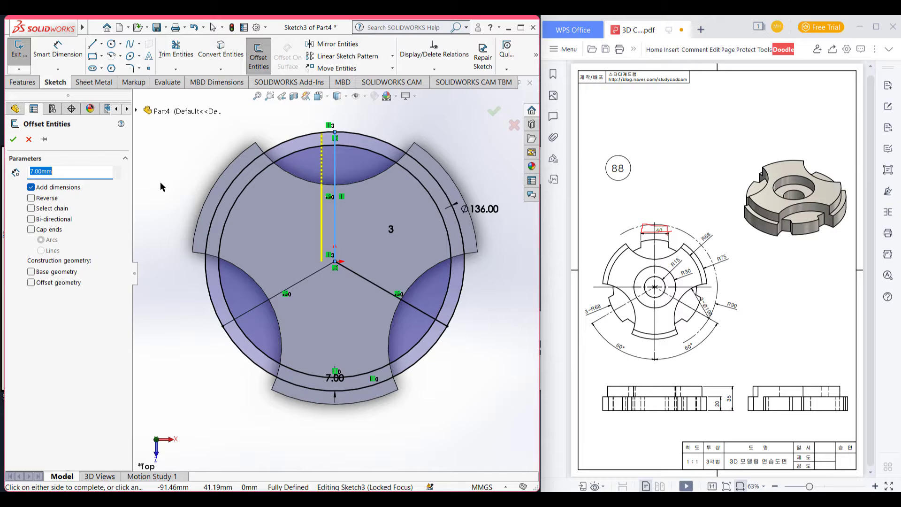
pyautogui.write('20')
pyautogui.press('Return')
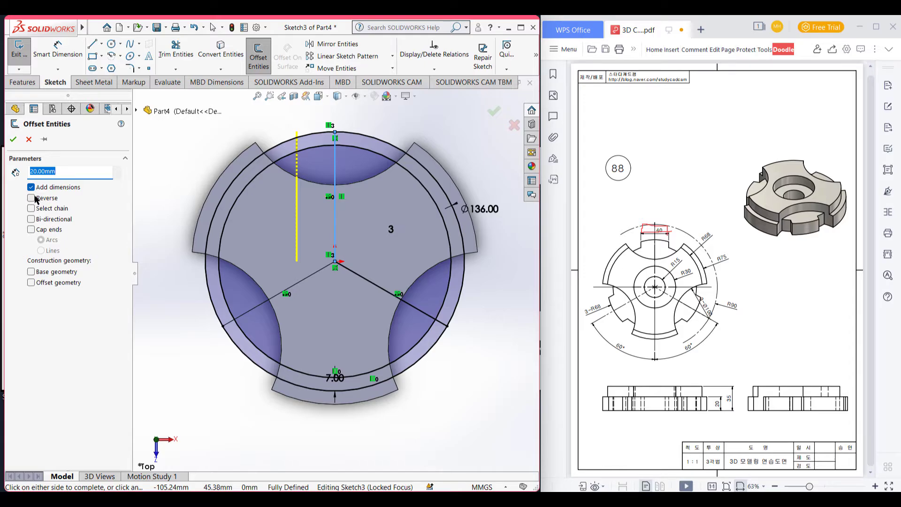
pyautogui.click(32, 219)
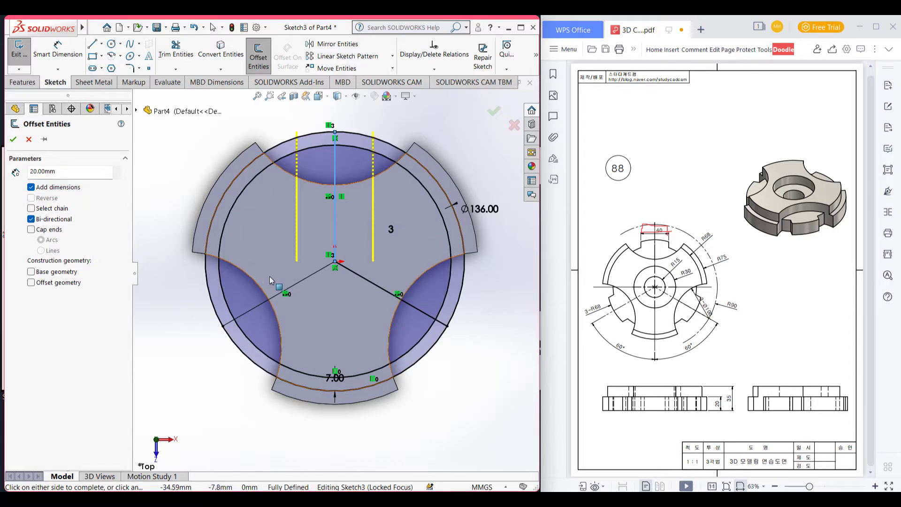
pyautogui.click(289, 287)
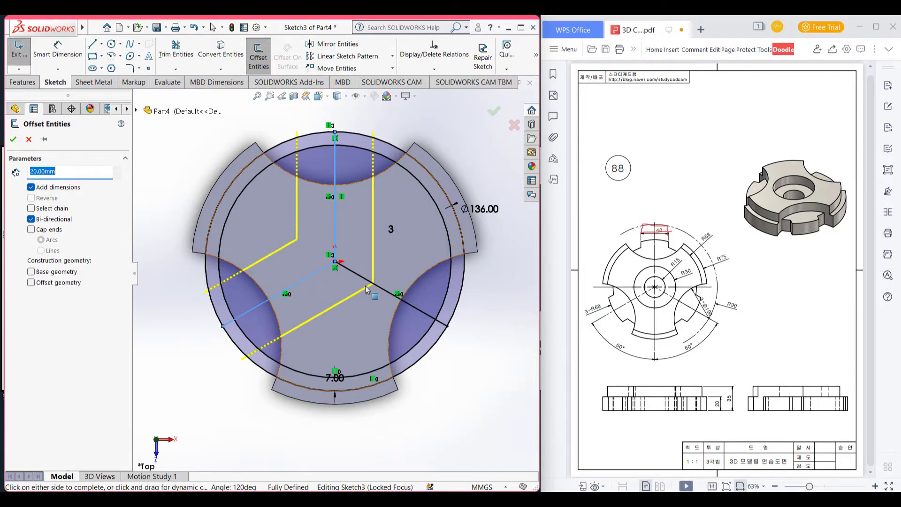
pyautogui.click(379, 283)
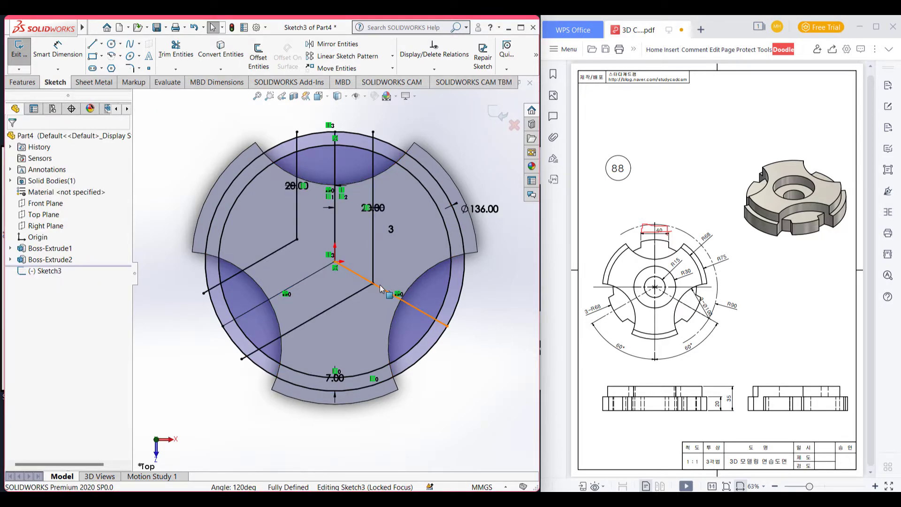
pyautogui.click(381, 288)
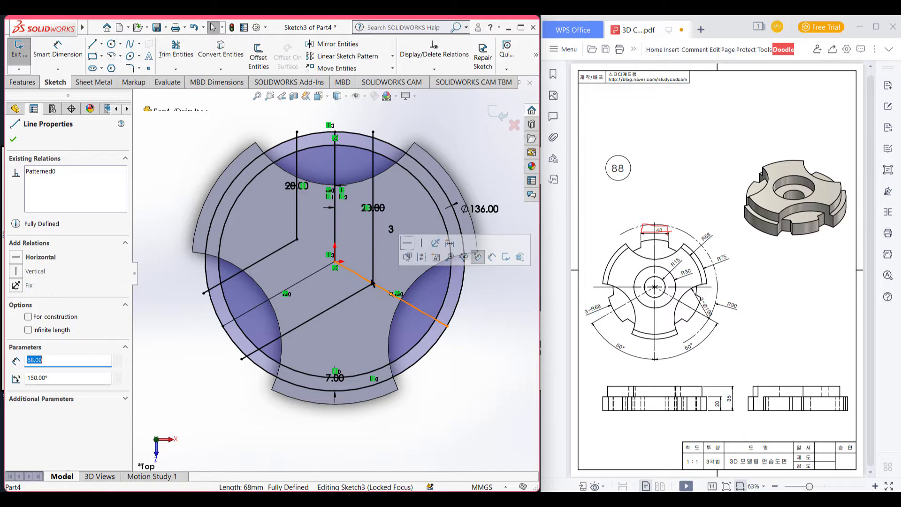
pyautogui.click(258, 56)
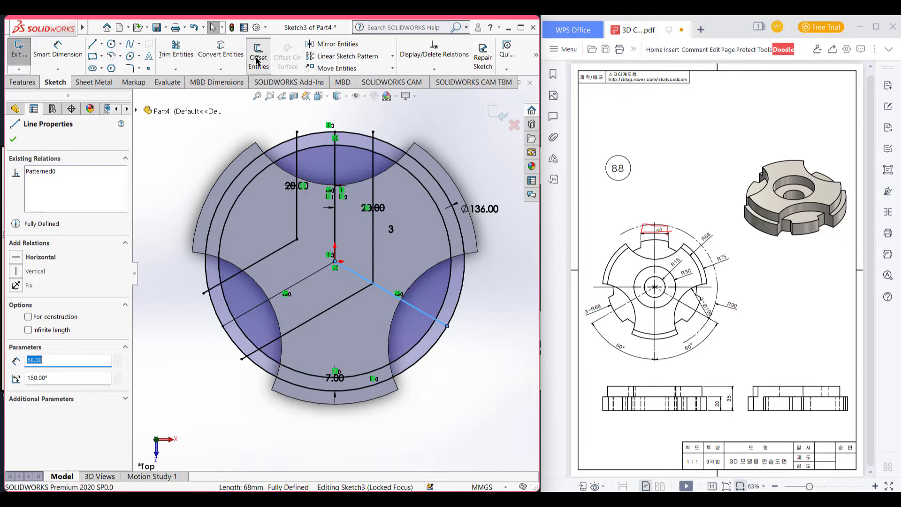
pyautogui.click(13, 139)
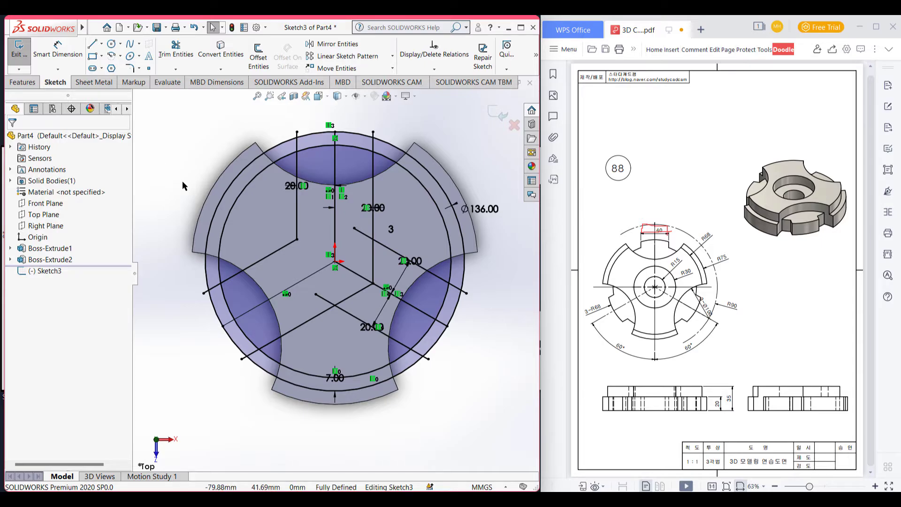
# Step: Power-trim leftover lines and the outer-circle arcs near the bottom and upper-right slots
pyautogui.moveTo(175, 175); pyautogui.dragTo(154, 204, button='right')
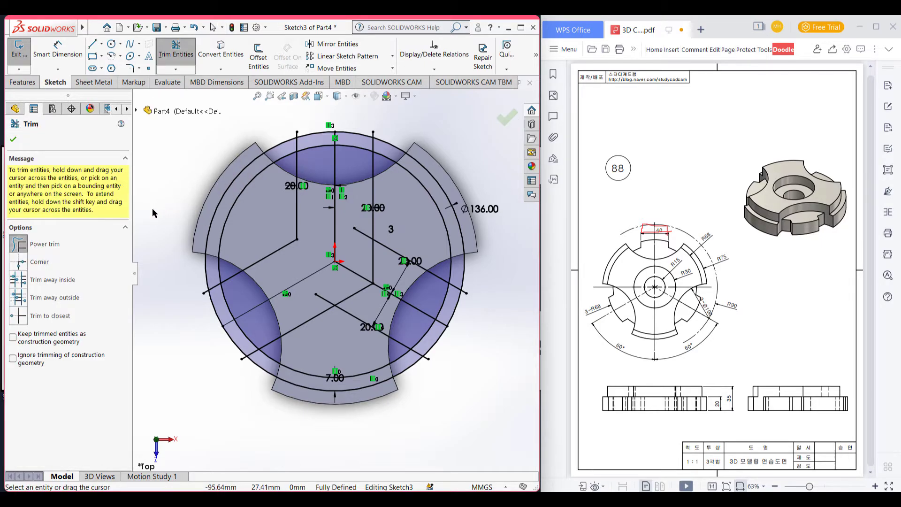
pyautogui.moveTo(392, 229)
pyautogui.mouseDown()
pyautogui.moveTo(367, 292)
pyautogui.moveTo(325, 319)
pyautogui.moveTo(374, 250)
pyautogui.moveTo(365, 301)
pyautogui.mouseUp()
pyautogui.moveTo(376, 214)
pyautogui.mouseDown()
pyautogui.moveTo(331, 270)
pyautogui.moveTo(305, 230)
pyautogui.moveTo(282, 242)
pyautogui.moveTo(303, 212)
pyautogui.moveTo(399, 286)
pyautogui.moveTo(226, 173)
pyautogui.mouseUp()
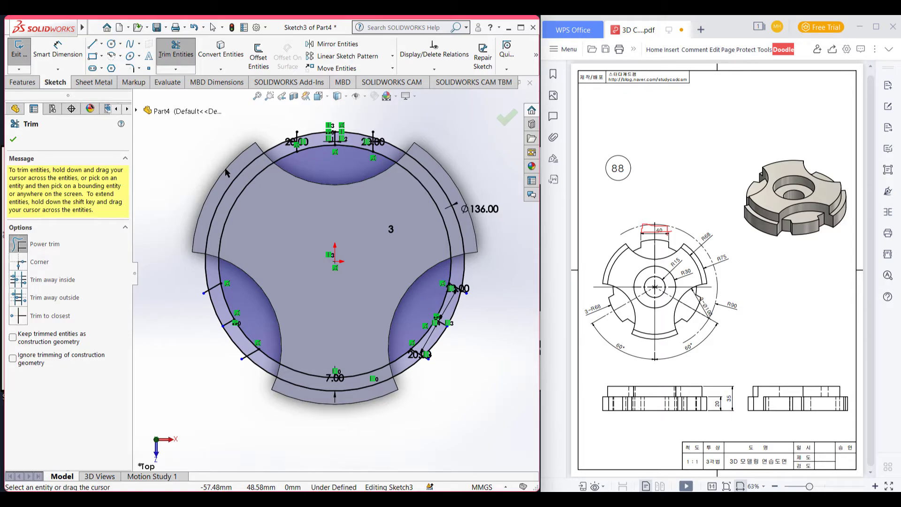
pyautogui.moveTo(230, 189); pyautogui.dragTo(223, 185)
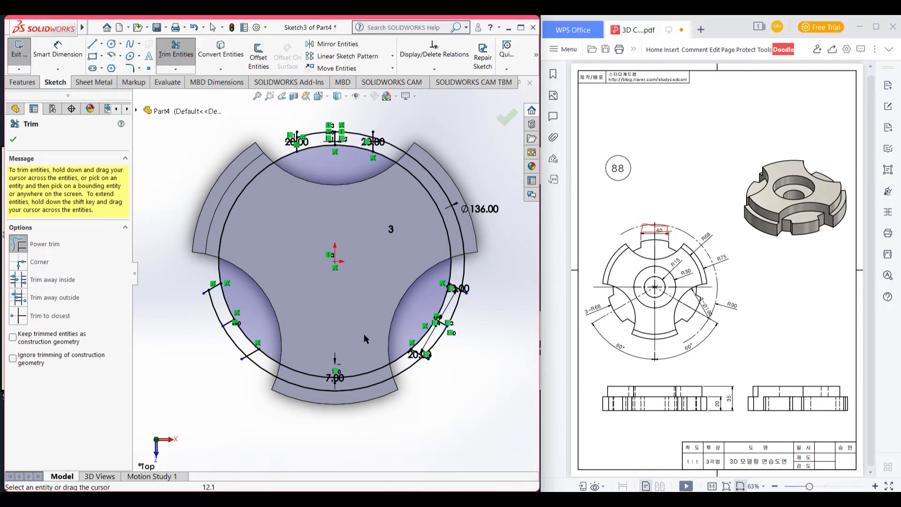
pyautogui.click(360, 393)
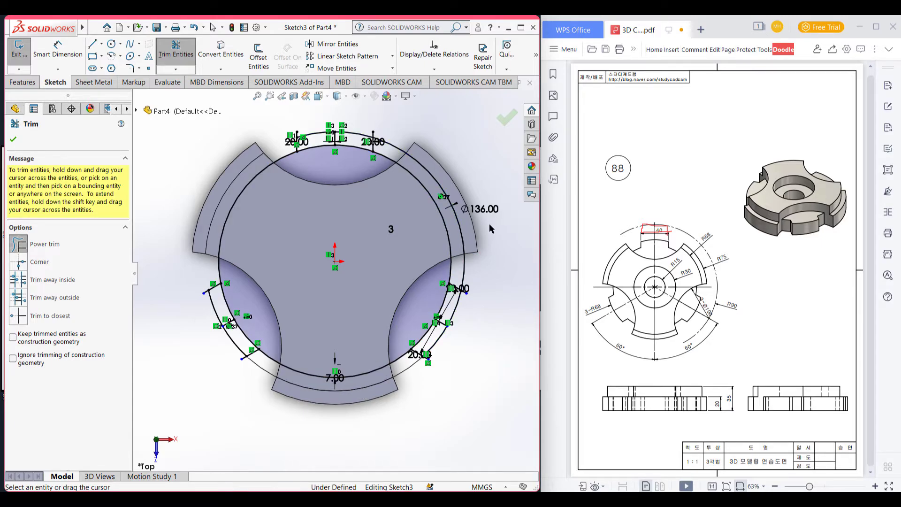
pyautogui.click(467, 237)
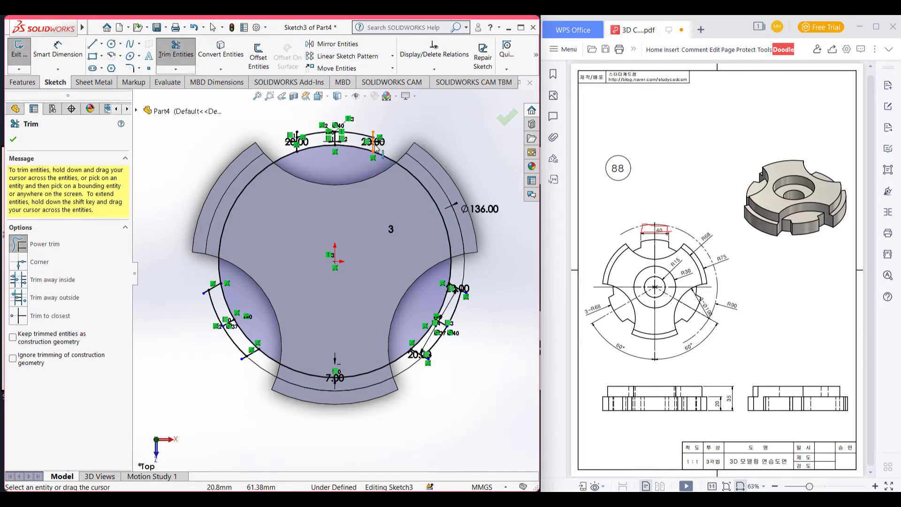
# Step: Trim the top slot's arc span, its centreline and both line stubs above the arc
pyautogui.scroll(-3, 373, 156)
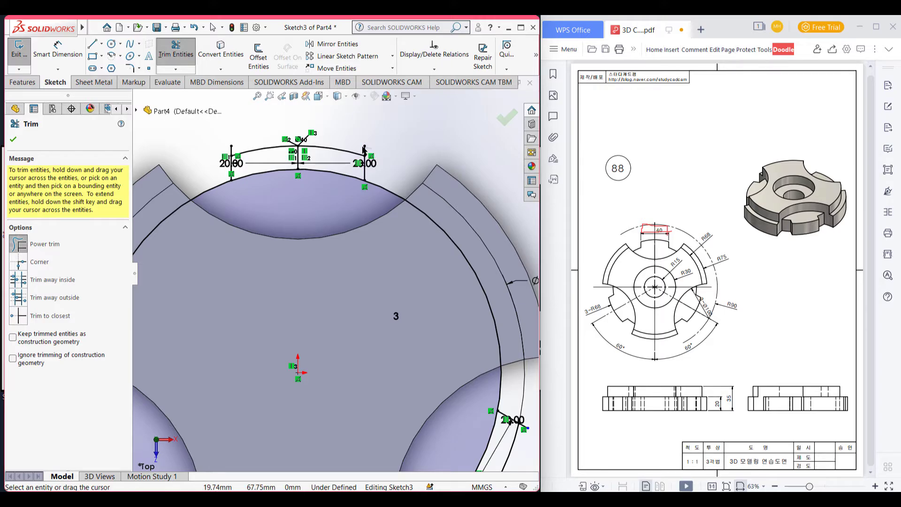
pyautogui.click(366, 151)
pyautogui.click(310, 174)
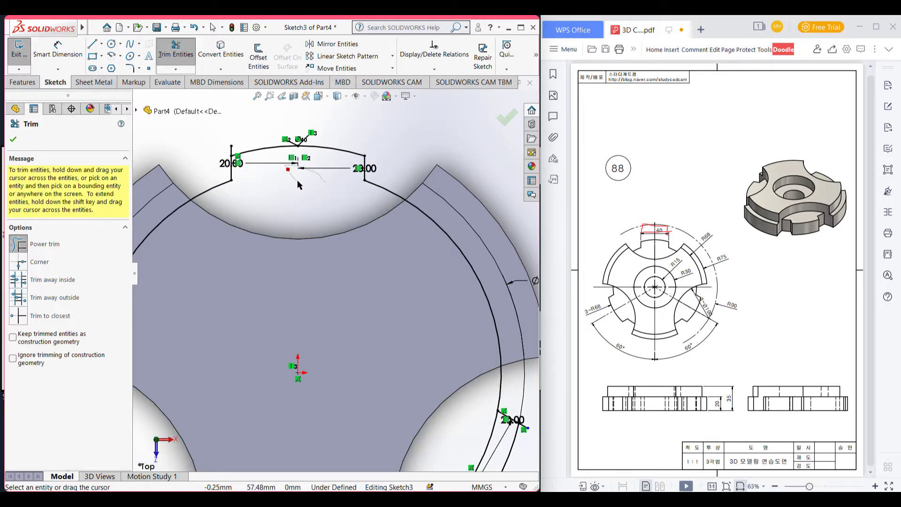
pyautogui.click(297, 178)
pyautogui.click(232, 148)
pyautogui.scroll(3, 257, 309)
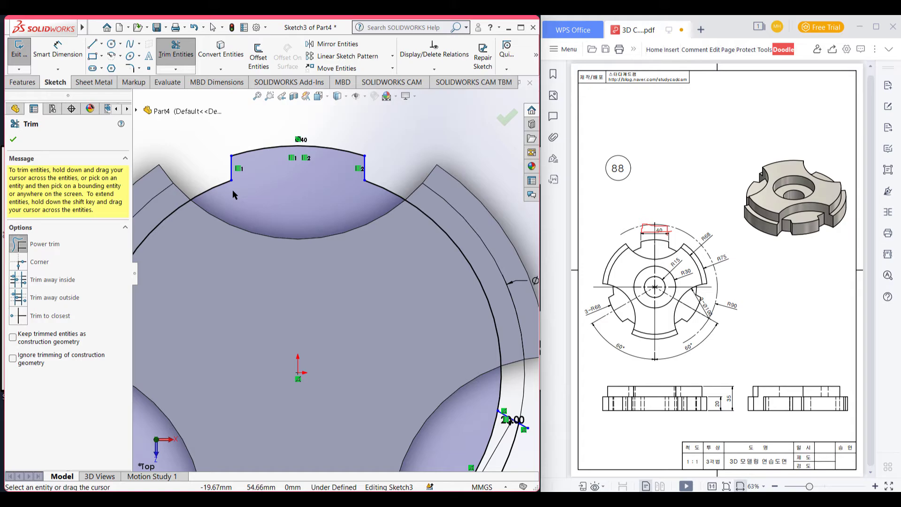
pyautogui.scroll(-2, 257, 310)
pyautogui.scroll(-2, 350, 323)
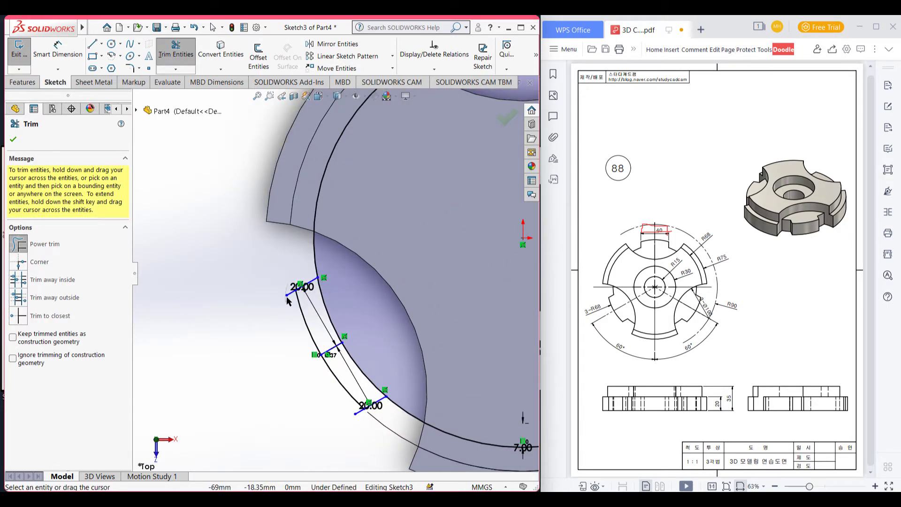
# Step: Clear the remaining arcs, stubs and tails at the lower-left and right slots, then finish trimming
pyautogui.moveTo(285, 290); pyautogui.dragTo(351, 343)
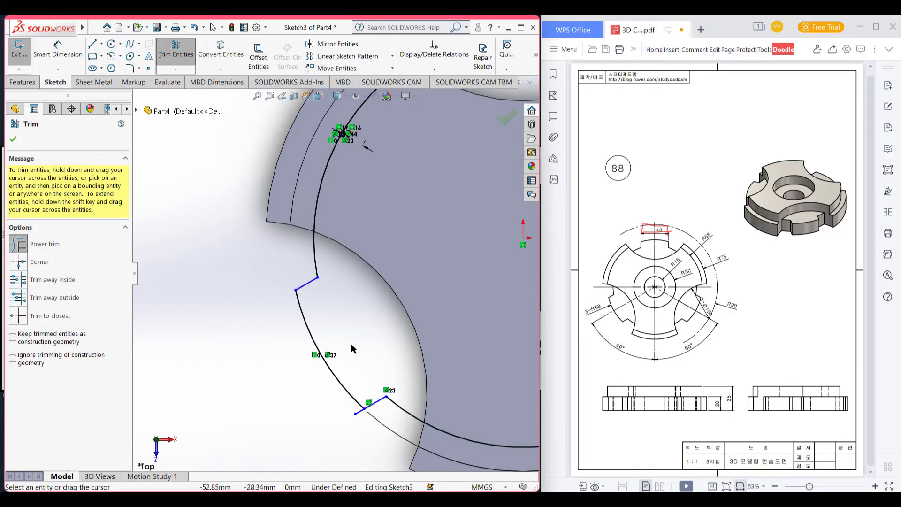
pyautogui.scroll(-1, 376, 398)
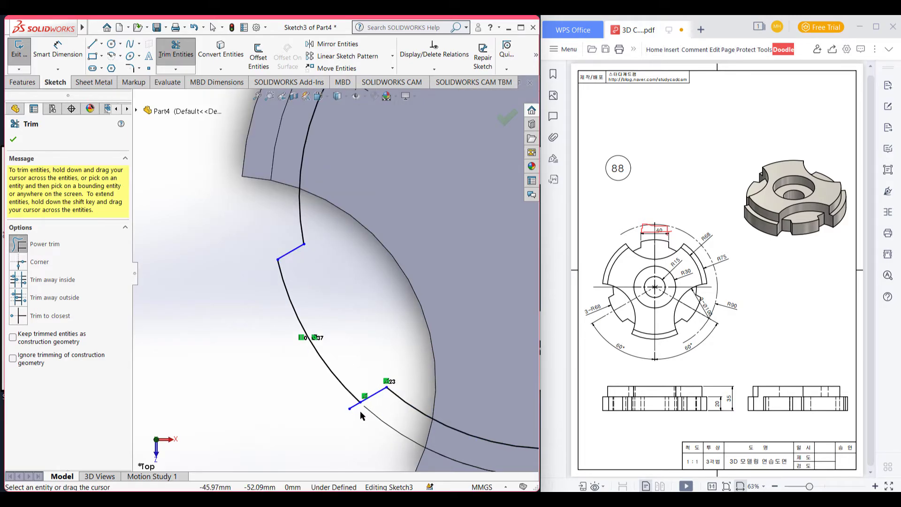
pyautogui.scroll(5, 352, 410)
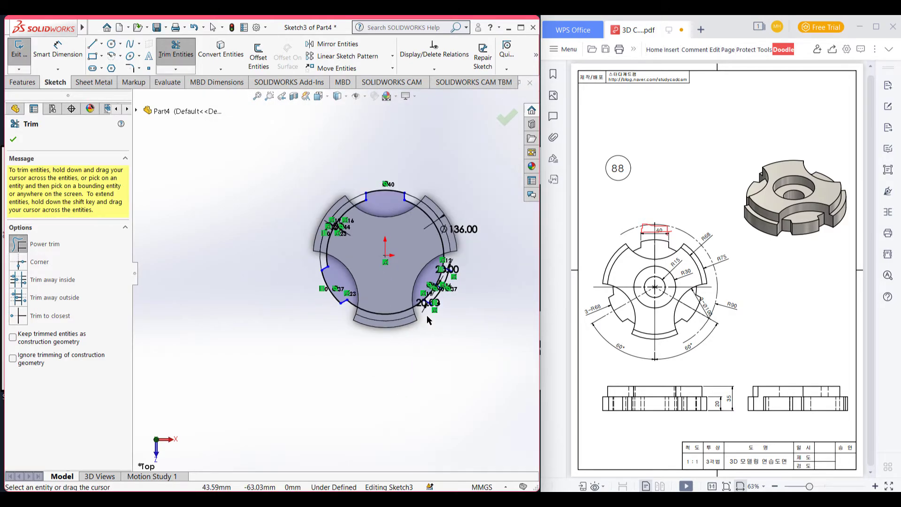
pyautogui.scroll(-5, 426, 259)
pyautogui.scroll(-4, 425, 256)
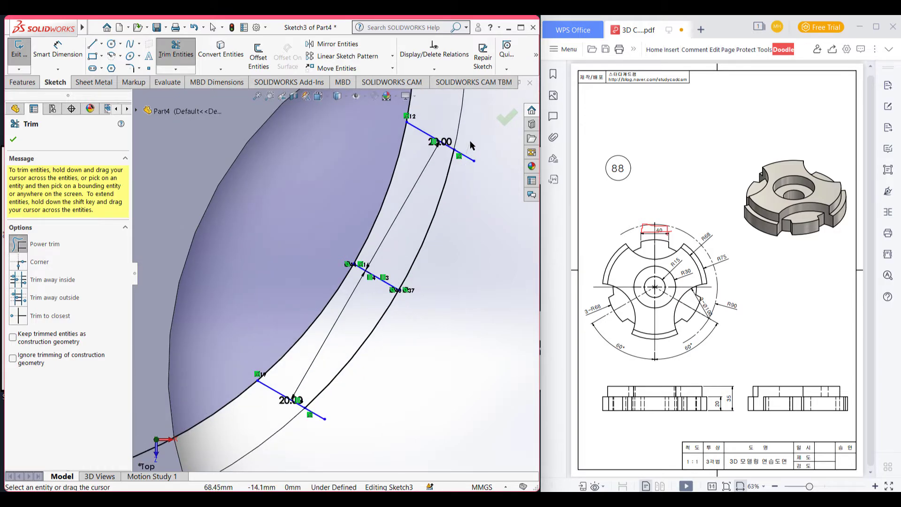
pyautogui.click(466, 158)
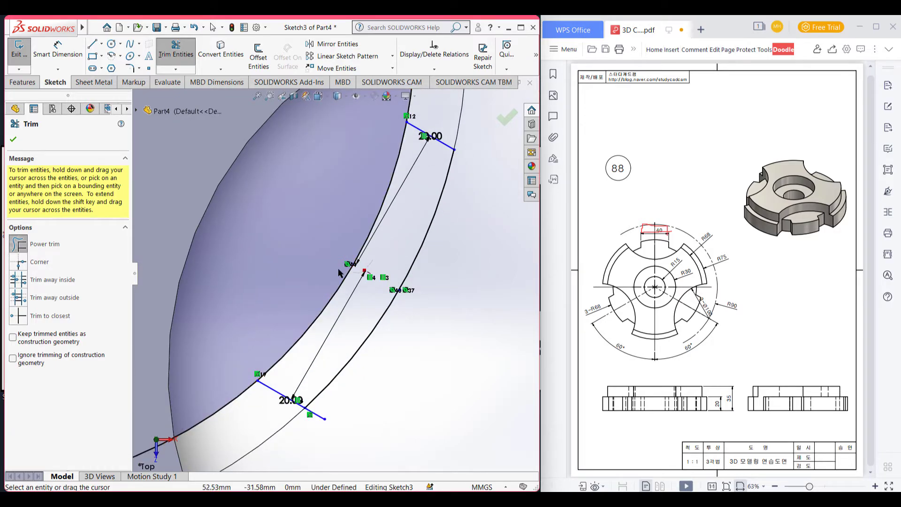
pyautogui.moveTo(339, 271); pyautogui.dragTo(345, 242)
pyautogui.moveTo(330, 353); pyautogui.dragTo(321, 365)
pyautogui.click(13, 140)
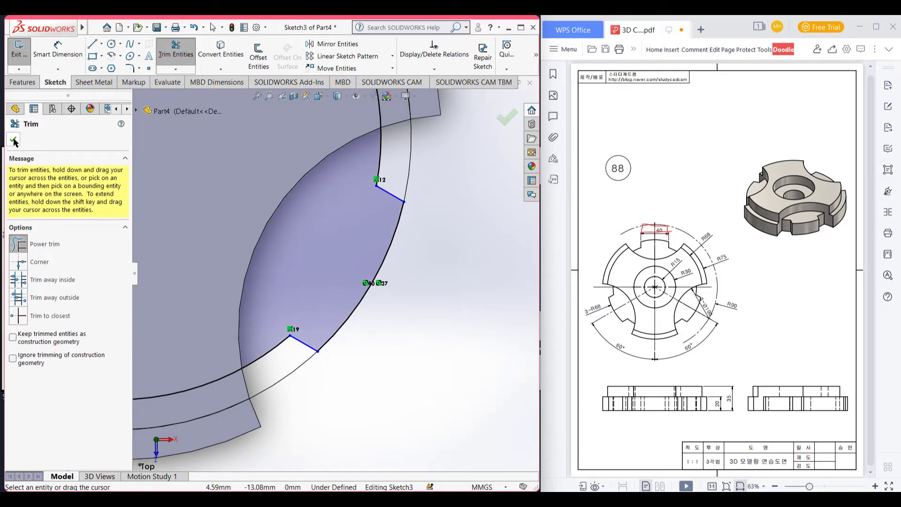
# Step: In isometric view, extrude the slotted sketch as a boss 20 mm deep
pyautogui.press('f')
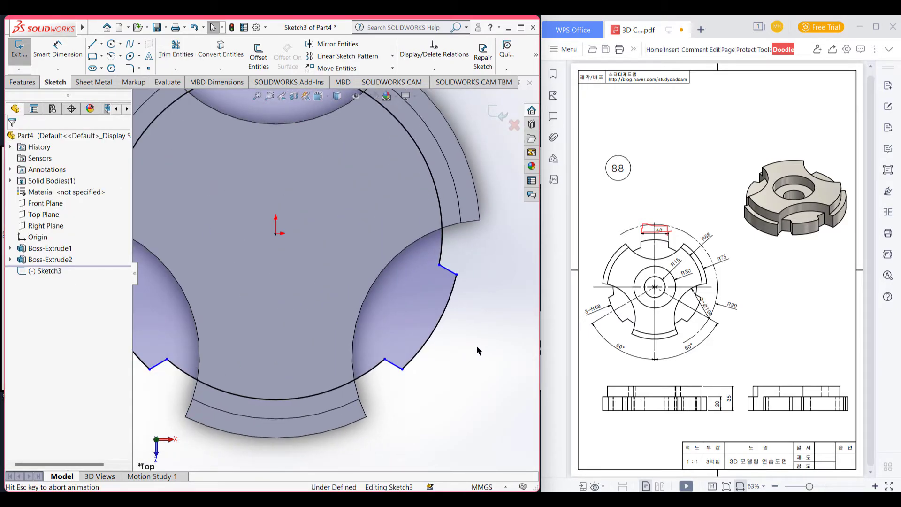
pyautogui.hotkey('ctrl', '7')
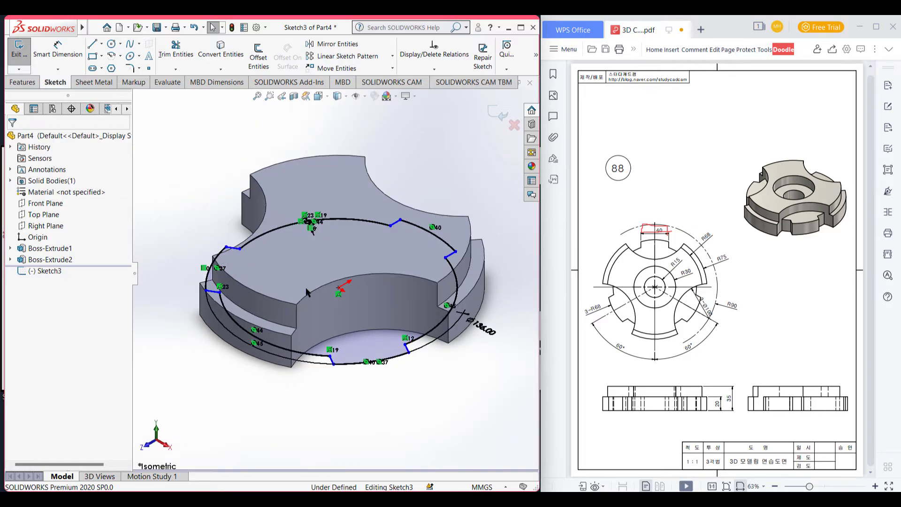
pyautogui.click(23, 82)
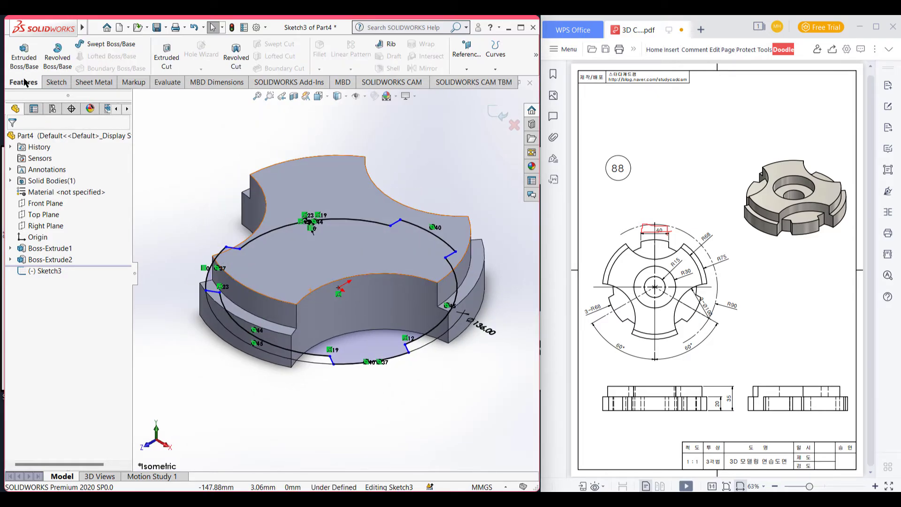
pyautogui.click(24, 55)
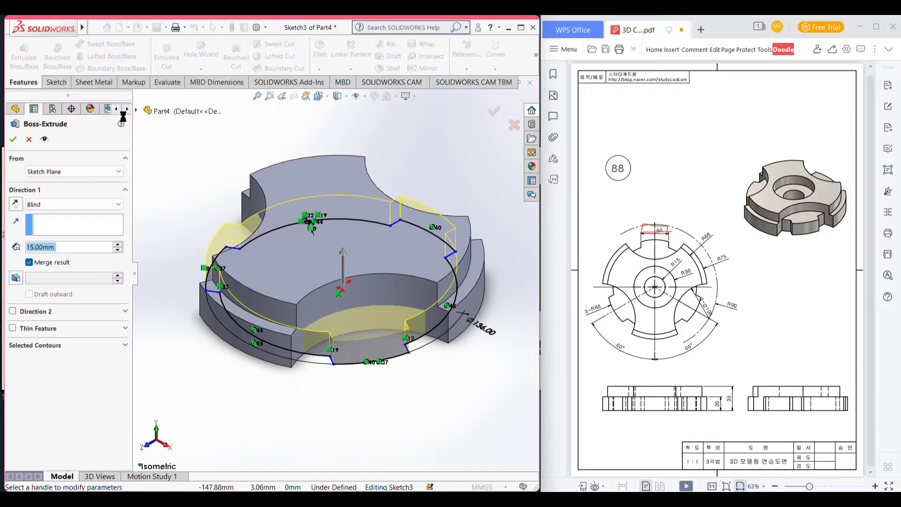
pyautogui.write('20')
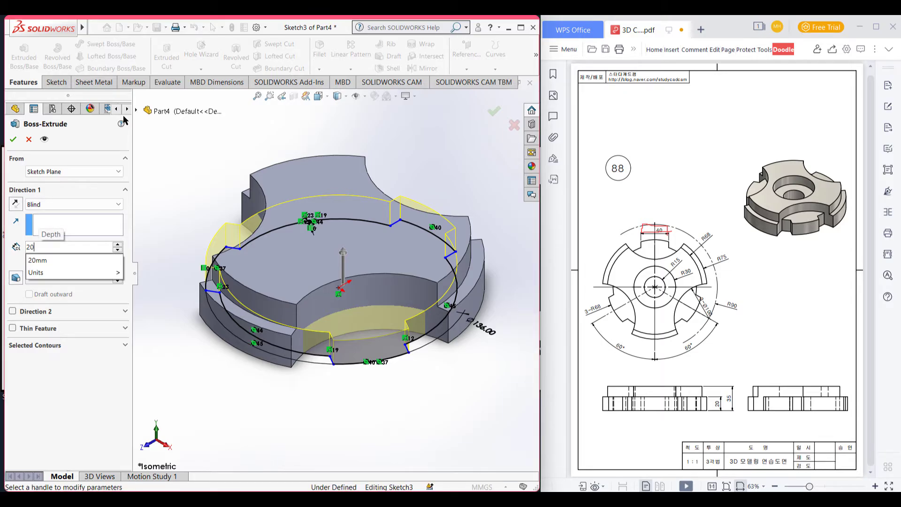
pyautogui.press('Return')
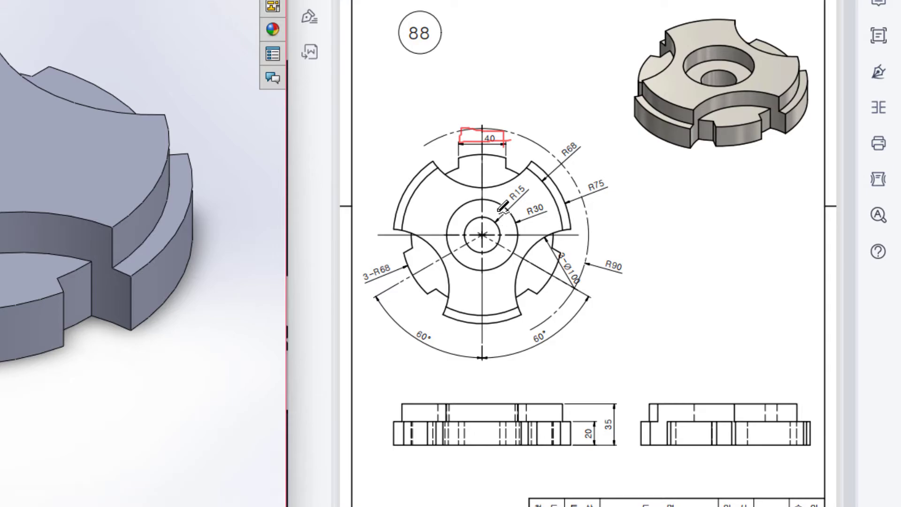
# Step: Circle the R30 and R15 dimension labels on the drawing with red ink
pyautogui.moveTo(555, 198)
pyautogui.mouseDown()
pyautogui.moveTo(535, 199)
pyautogui.moveTo(519, 228)
pyautogui.mouseUp()
pyautogui.moveTo(555, 196); pyautogui.dragTo(515, 219)
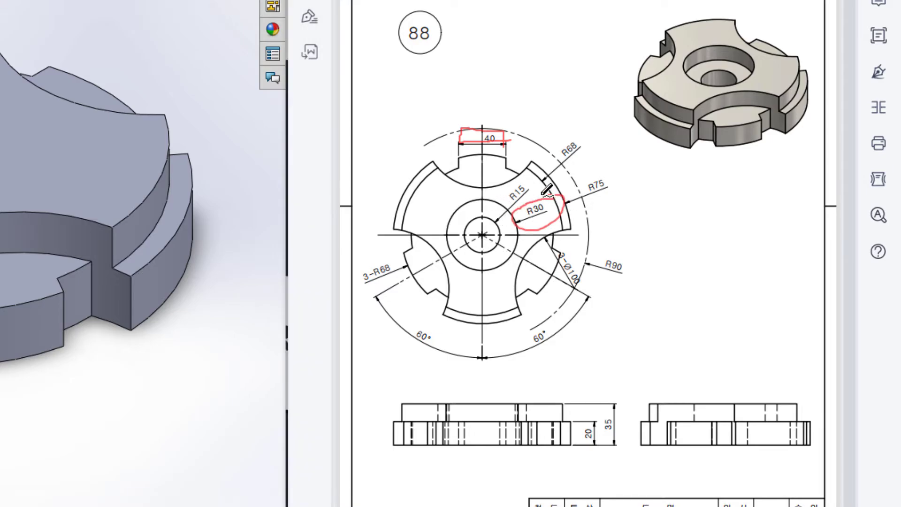
pyautogui.moveTo(525, 175)
pyautogui.mouseDown()
pyautogui.moveTo(494, 212)
pyautogui.moveTo(546, 202)
pyautogui.mouseUp()
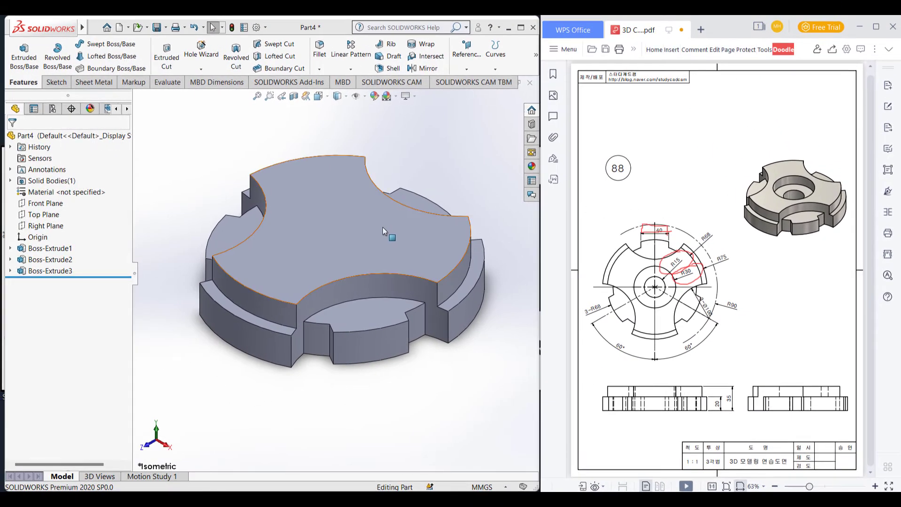
pyautogui.rightClick(380, 229)
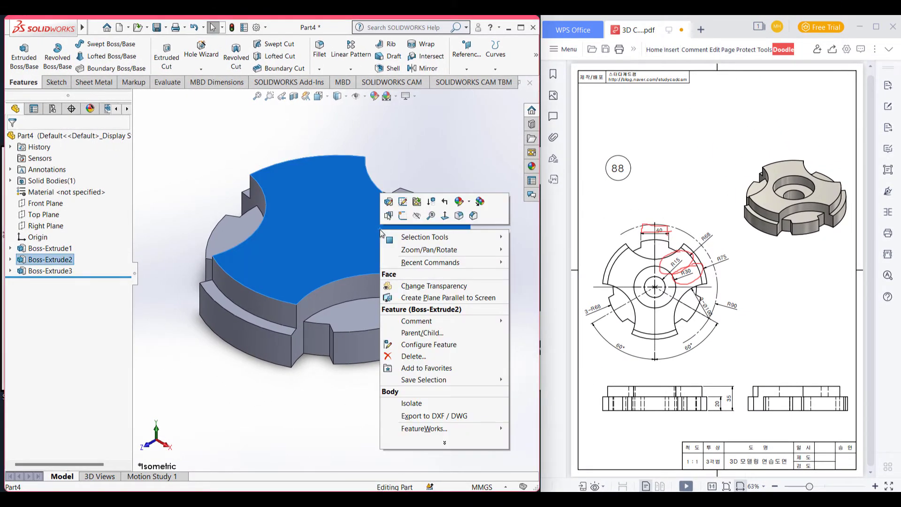
# Step: On the disc's top face, sketch a Ø60 circle centred on the origin
pyautogui.click(403, 216)
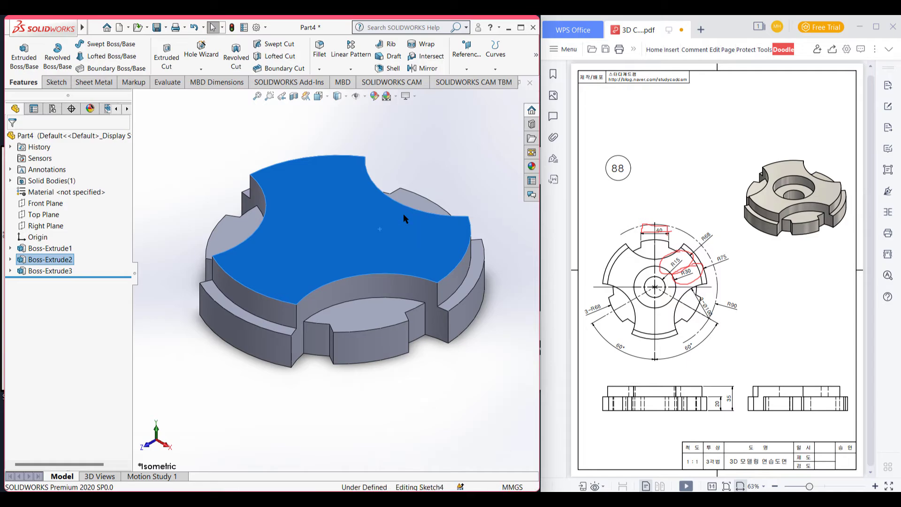
pyautogui.hotkey('ctrl', '8')
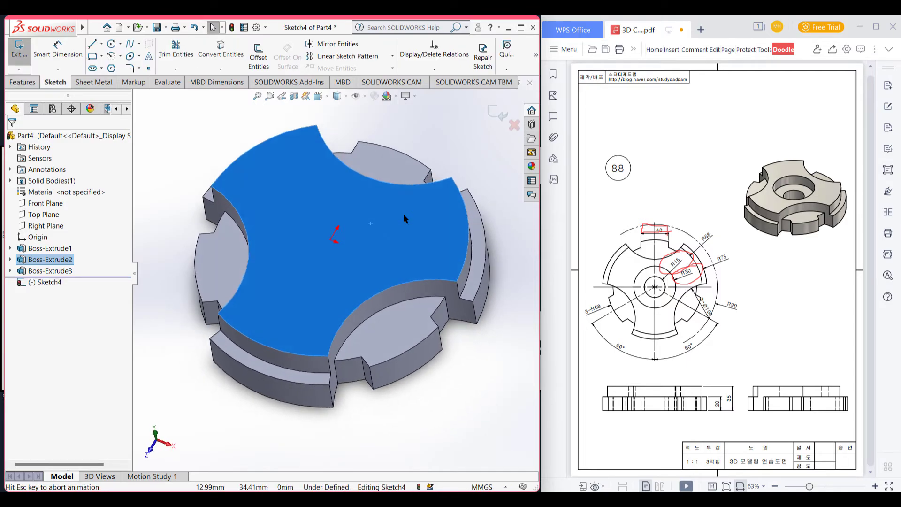
pyautogui.click(111, 44)
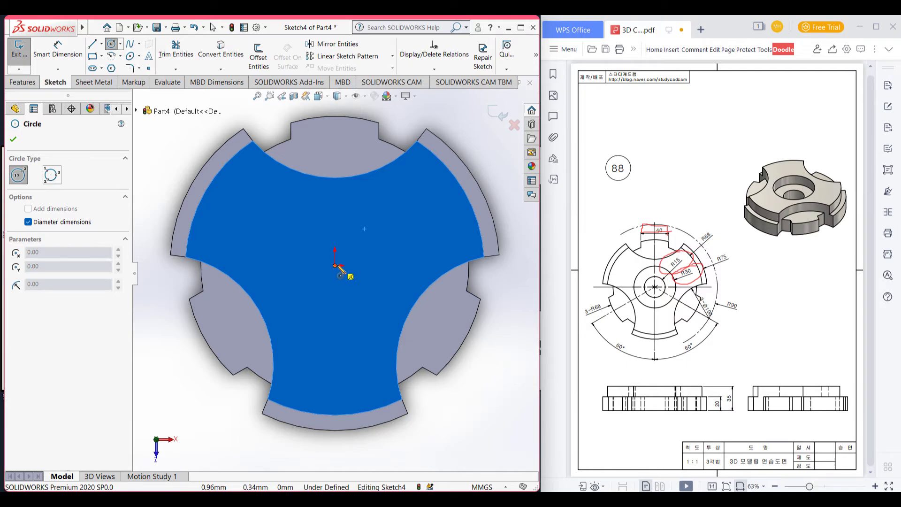
pyautogui.click(335, 265)
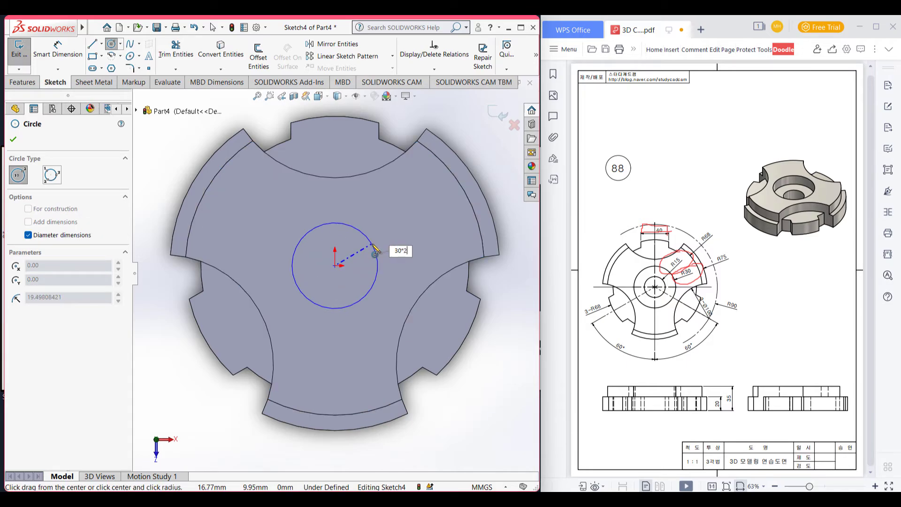
pyautogui.press('Return')
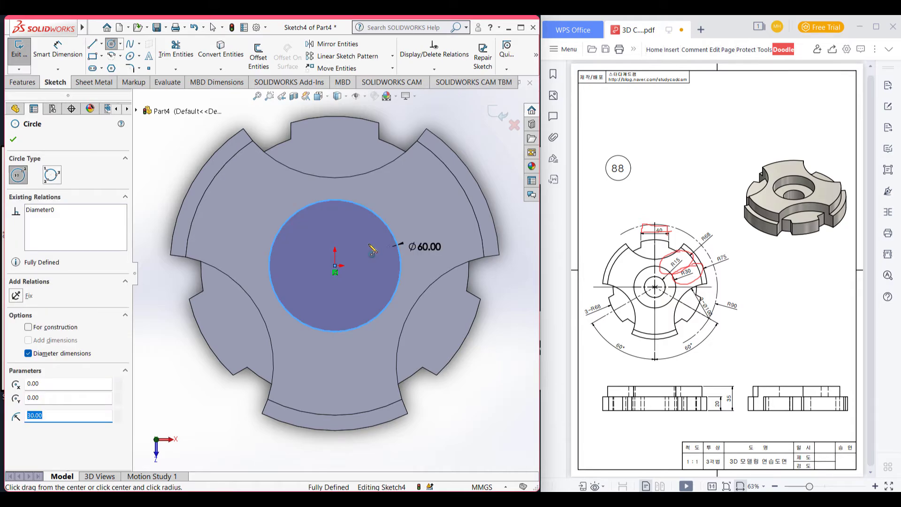
pyautogui.click(14, 139)
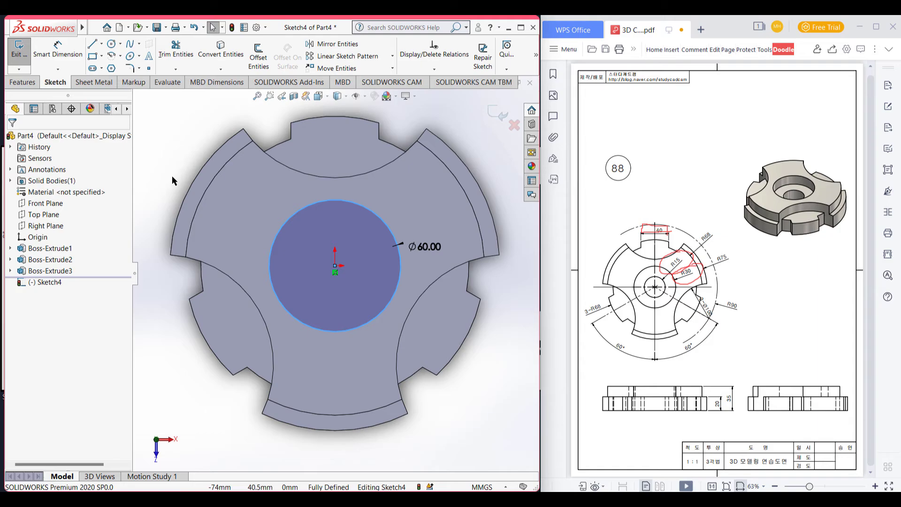
pyautogui.hotkey('ctrl', '7')
pyautogui.click(15, 84)
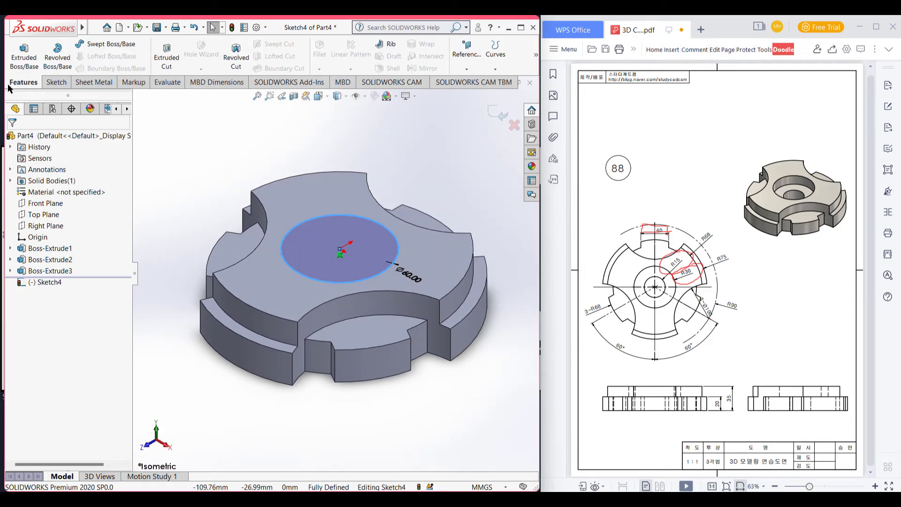
# Step: Extrude-cut the Ø60 circle blind to 15 mm depth
pyautogui.click(165, 66)
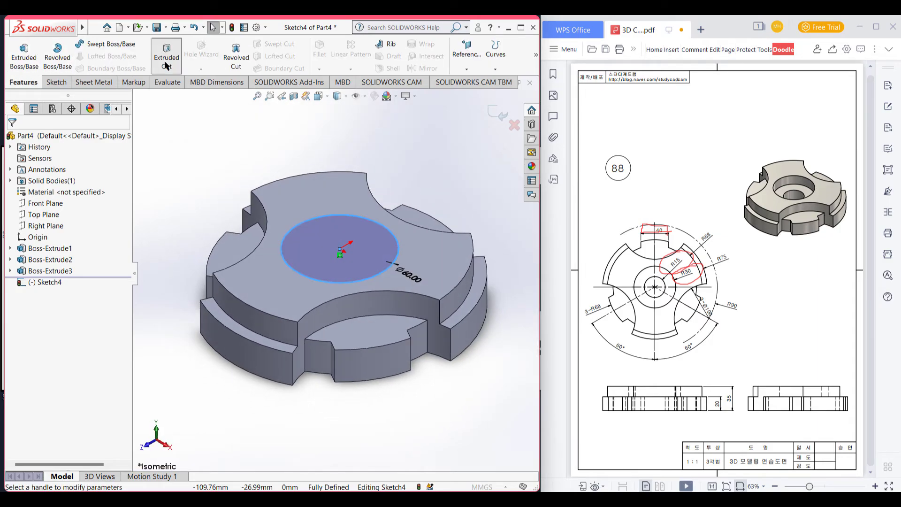
pyautogui.write('15')
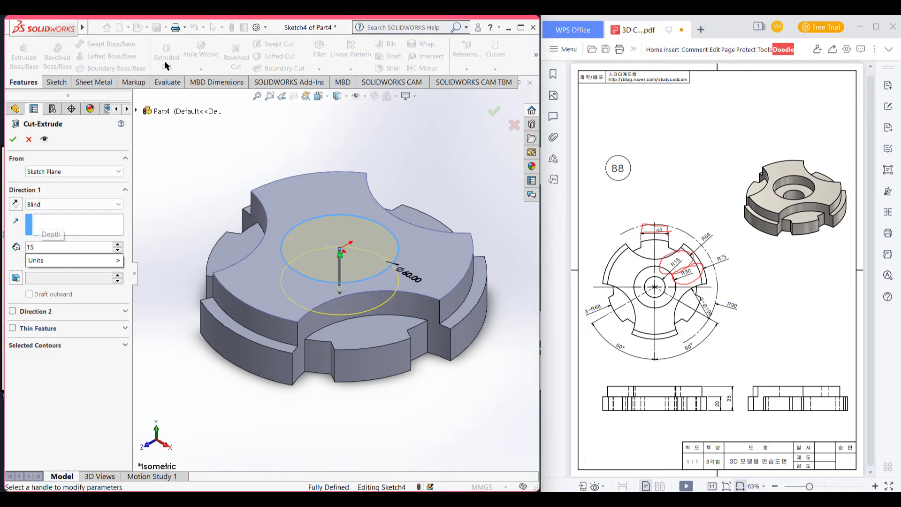
pyautogui.click(14, 139)
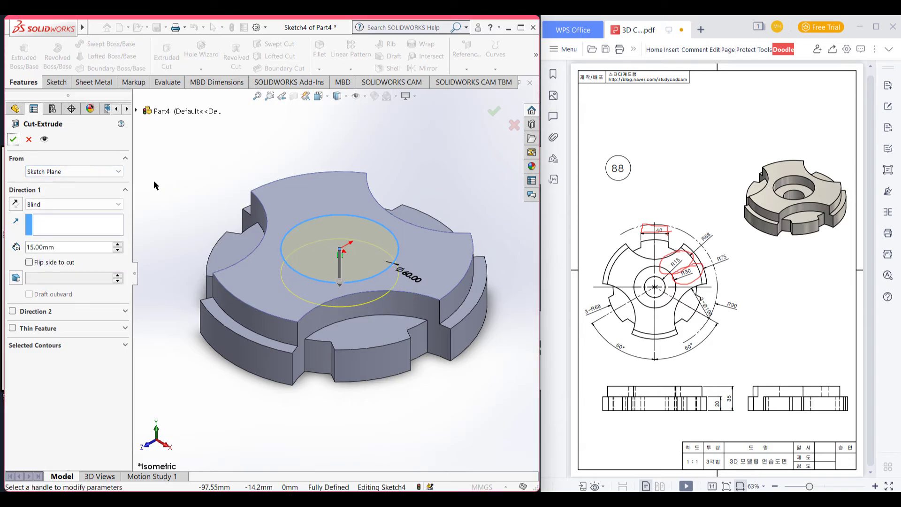
pyautogui.click(14, 140)
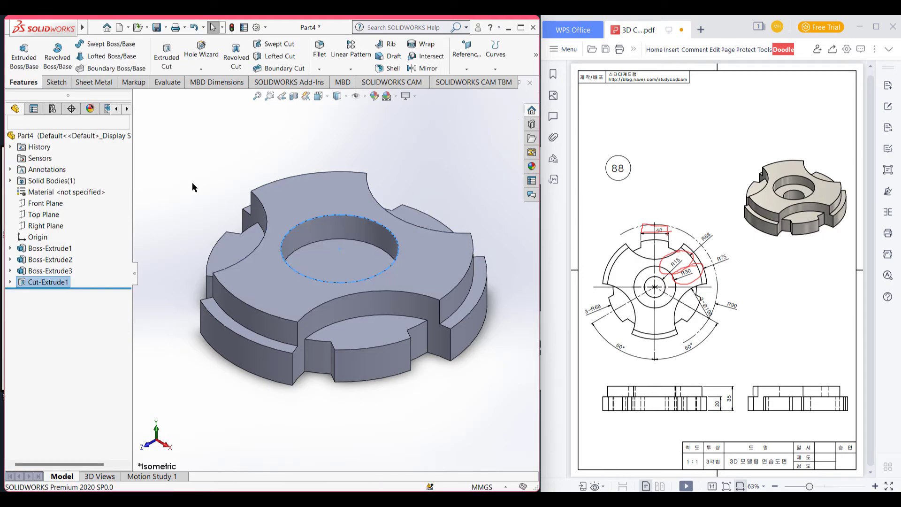
pyautogui.rightClick(333, 258)
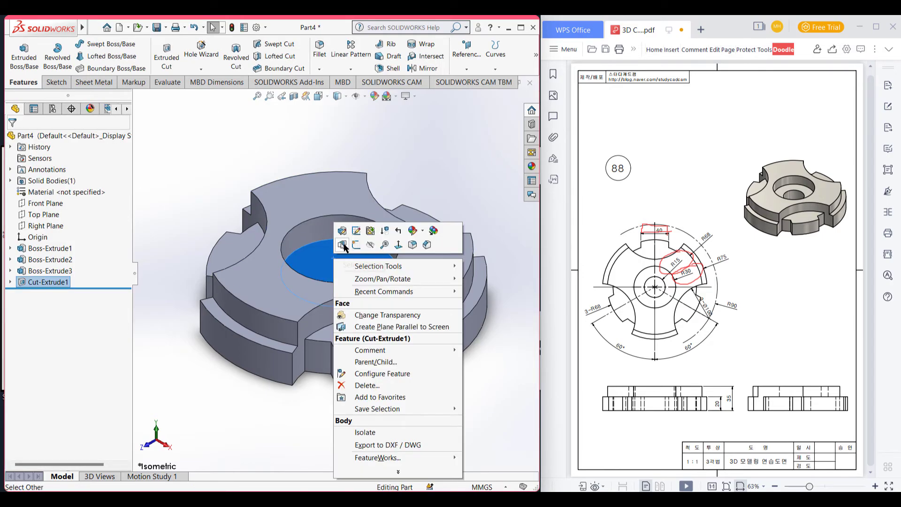
# Step: On the counterbore floor, sketch a circle at the origin with diameter 15*2 (30 mm)
pyautogui.click(357, 244)
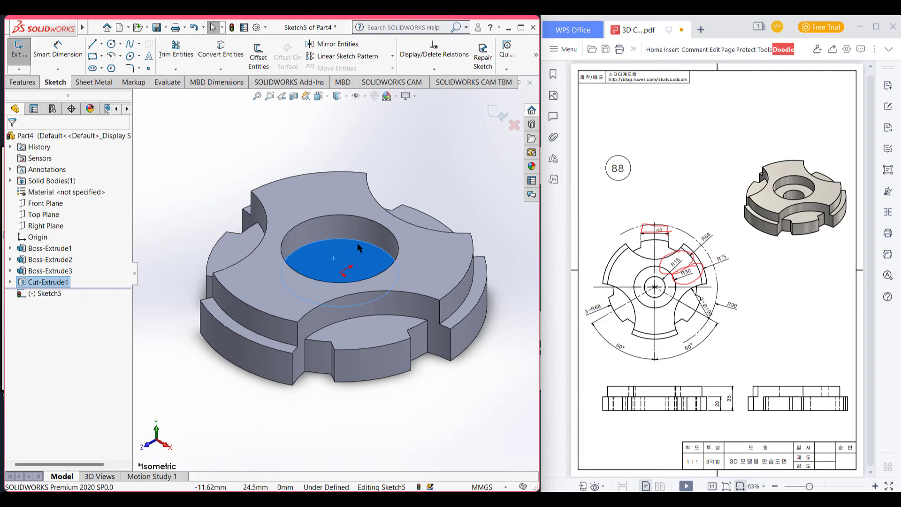
pyautogui.hotkey('ctrl', '8')
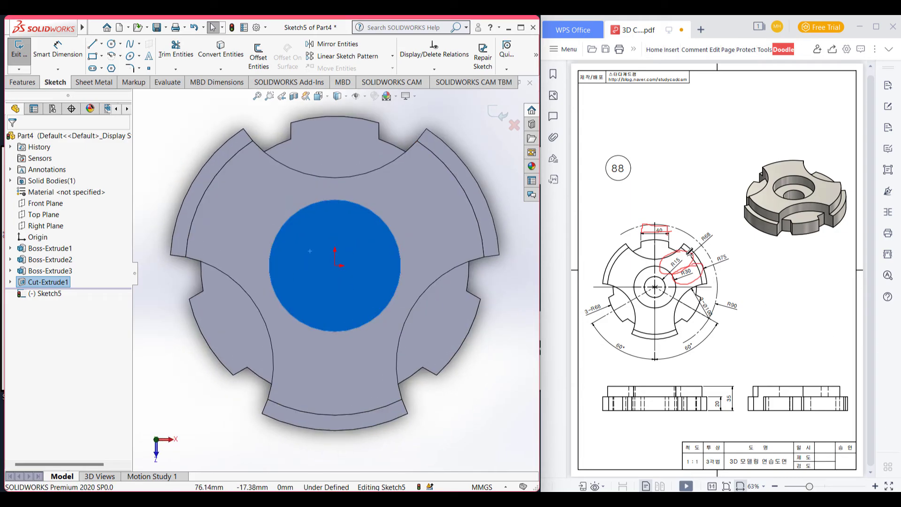
pyautogui.moveTo(689, 251); pyautogui.dragTo(669, 255)
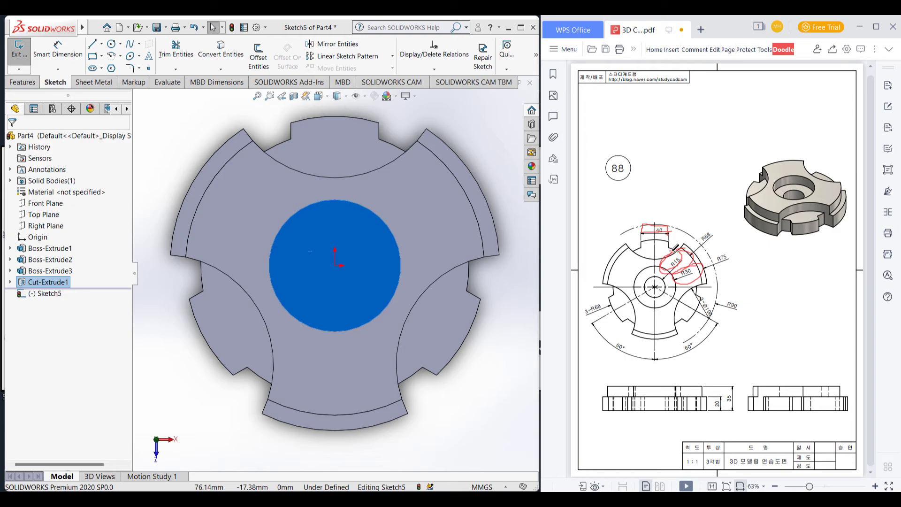
pyautogui.click(112, 45)
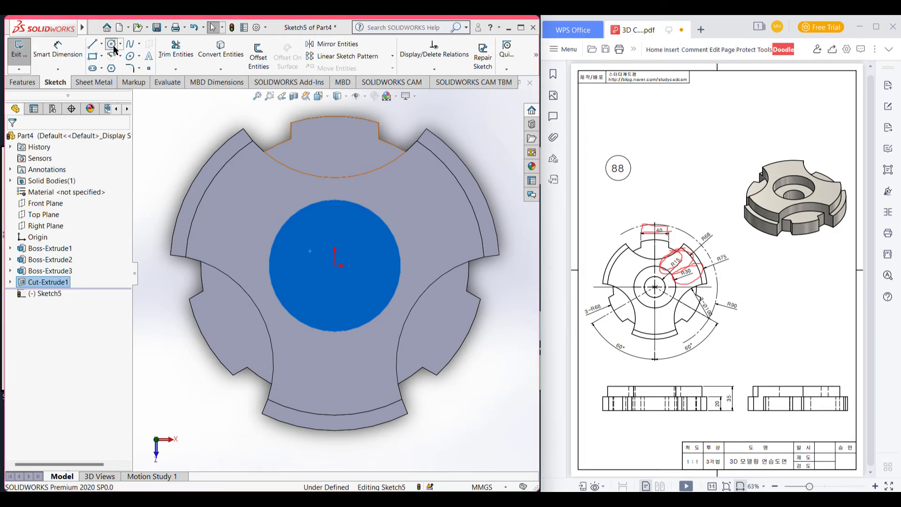
pyautogui.click(335, 265)
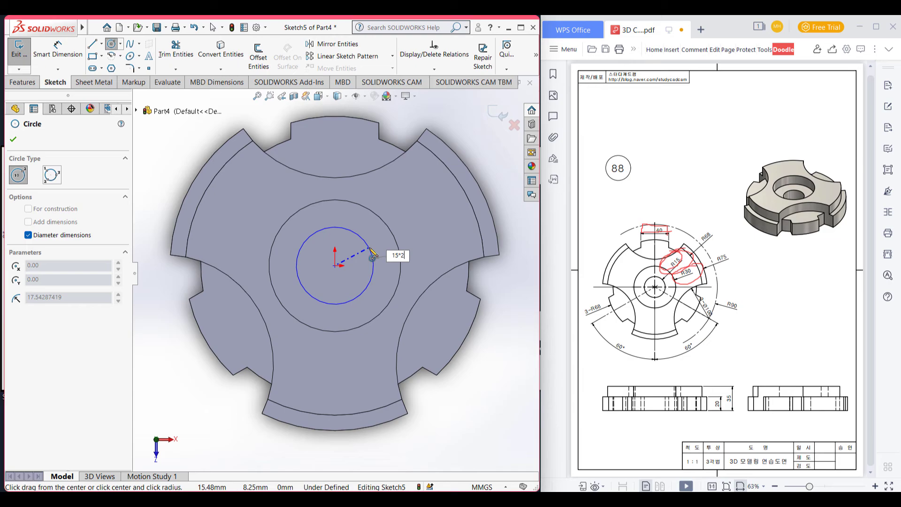
pyautogui.write('15*2')
pyautogui.press('Return')
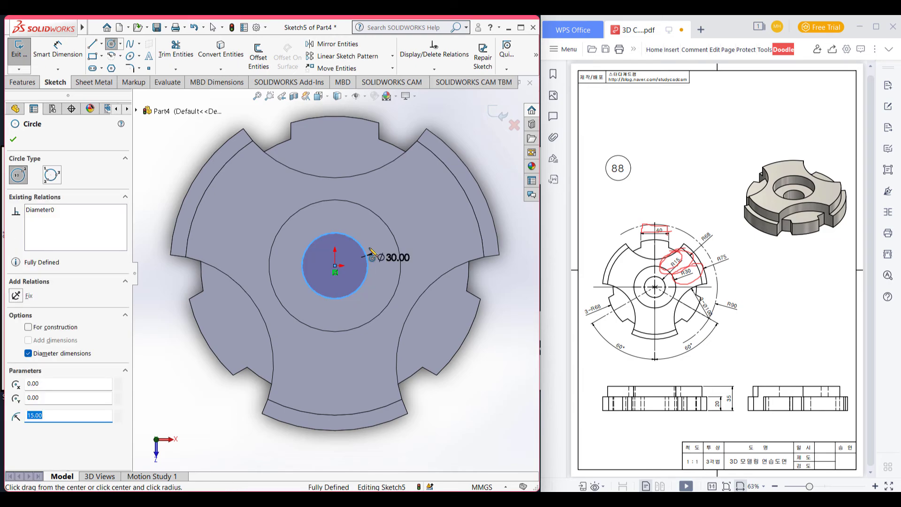
pyautogui.hotkey('ctrl', '7')
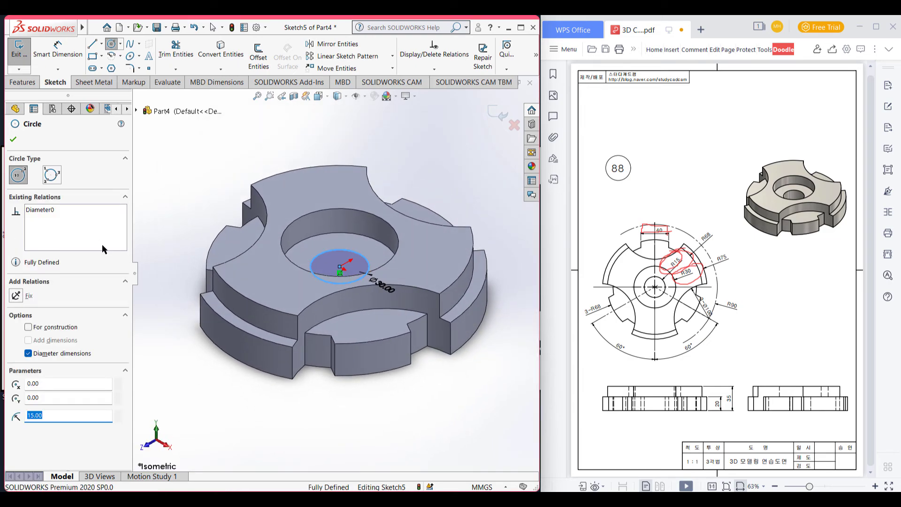
pyautogui.click(23, 82)
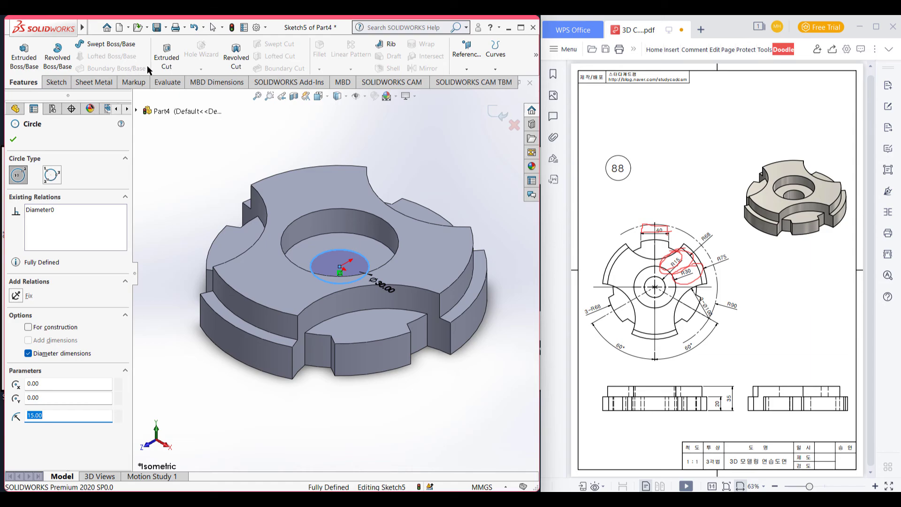
# Step: Extrude-cut the Ø30 circle with the Through All end condition
pyautogui.click(167, 58)
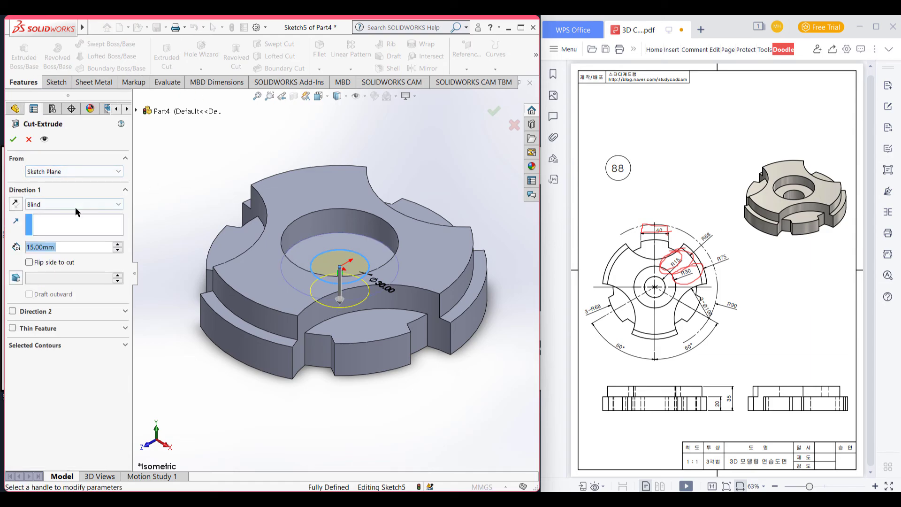
pyautogui.click(75, 207)
pyautogui.click(74, 223)
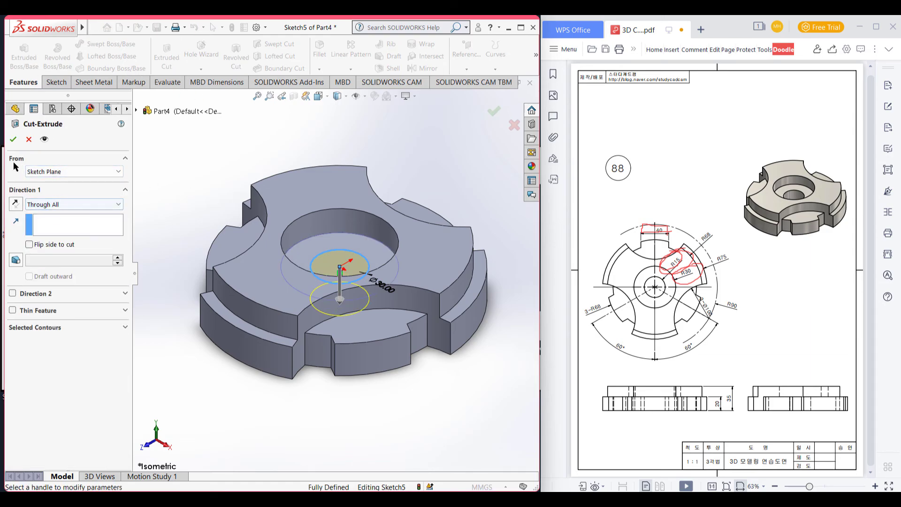
pyautogui.click(13, 139)
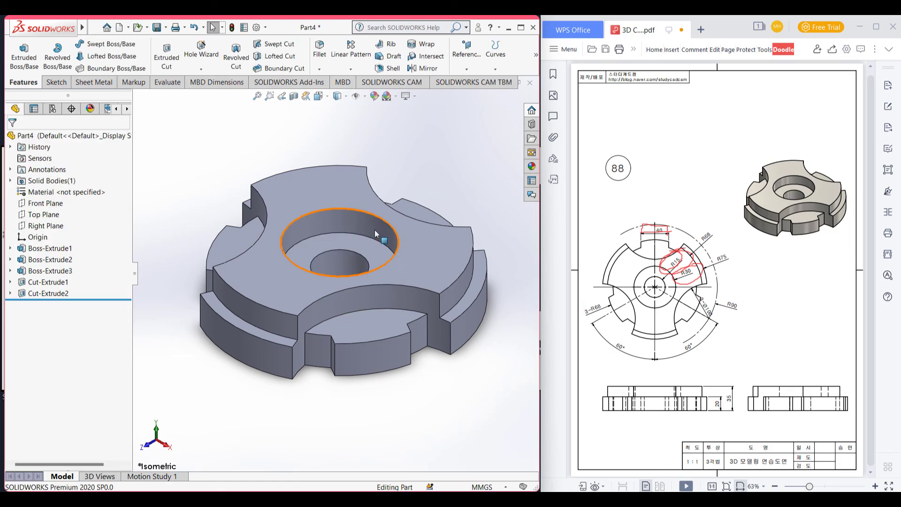
pyautogui.moveTo(688, 247); pyautogui.dragTo(736, 264)
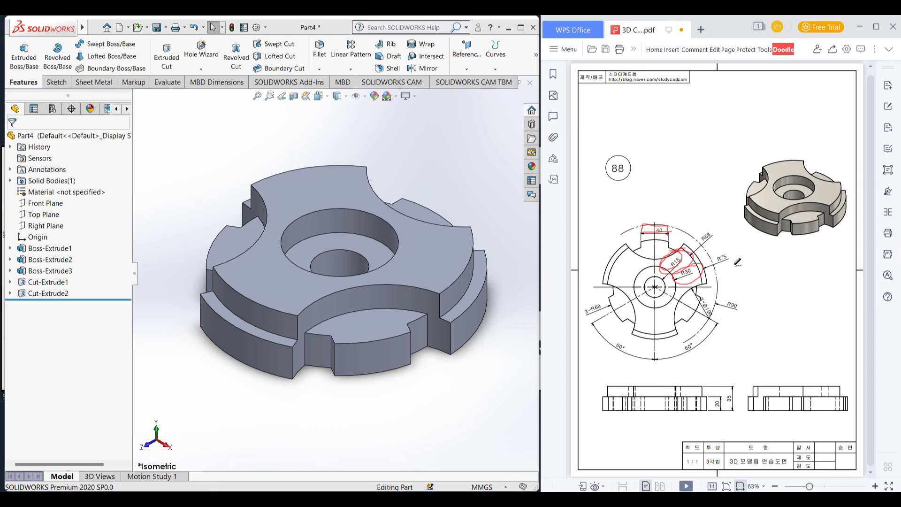